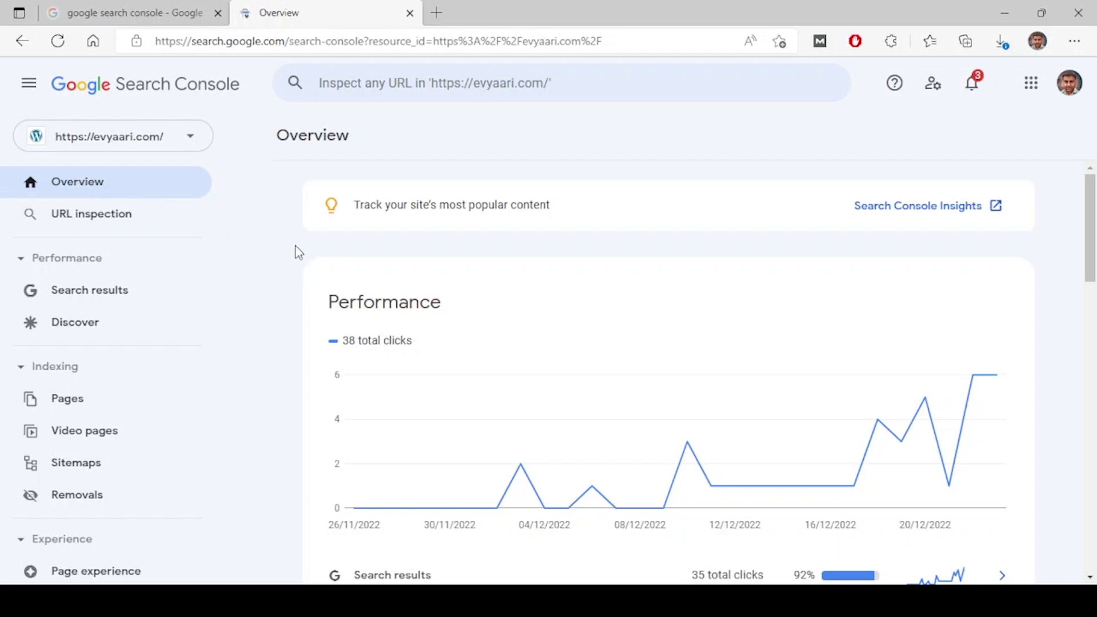
- Return to the Search Console Overview tab showing 35 Search results clicks and 3 Discover clicks
scroll(295, 252, "down", 7)
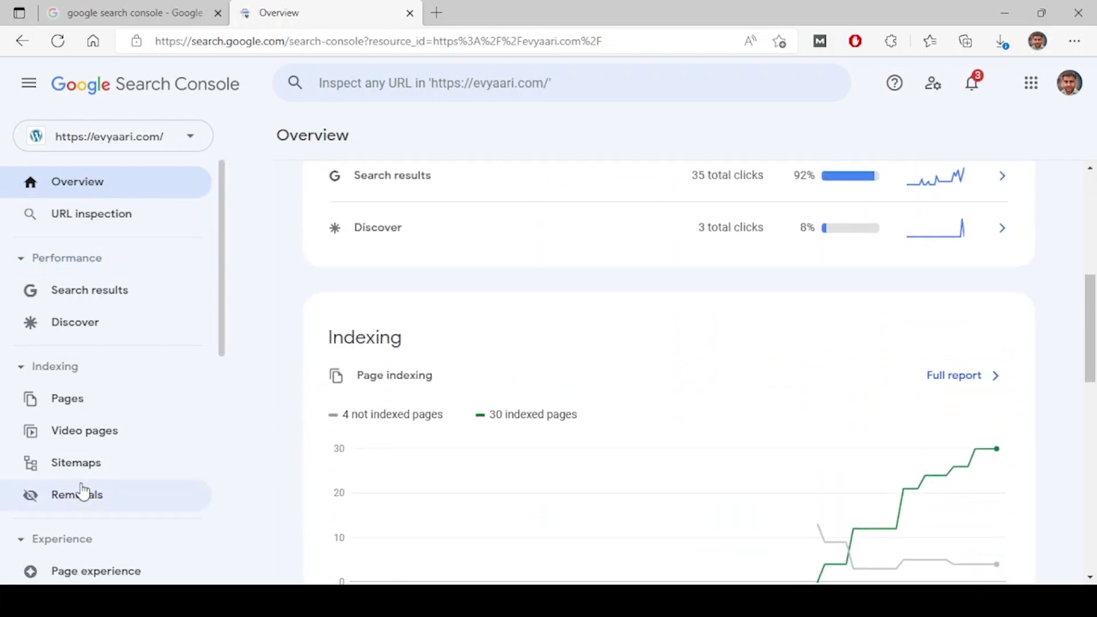
scroll(80, 490, "down", 5)
scroll(78, 490, "up", 5)
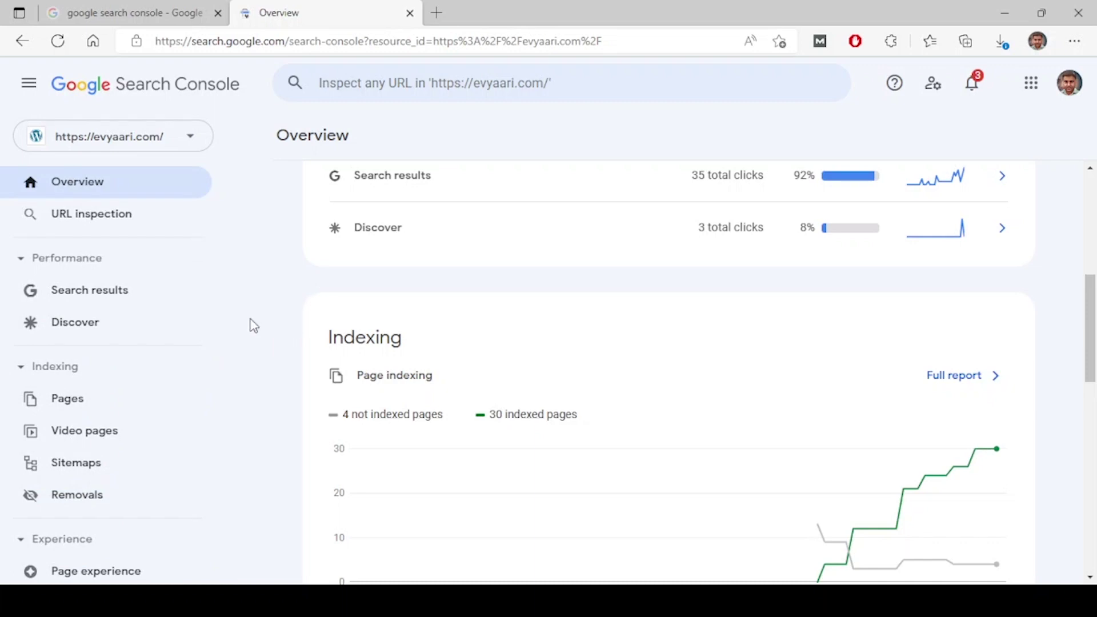
scroll(127, 443, "down", 4)
scroll(128, 446, "up", 4)
scroll(274, 265, "up", 7)
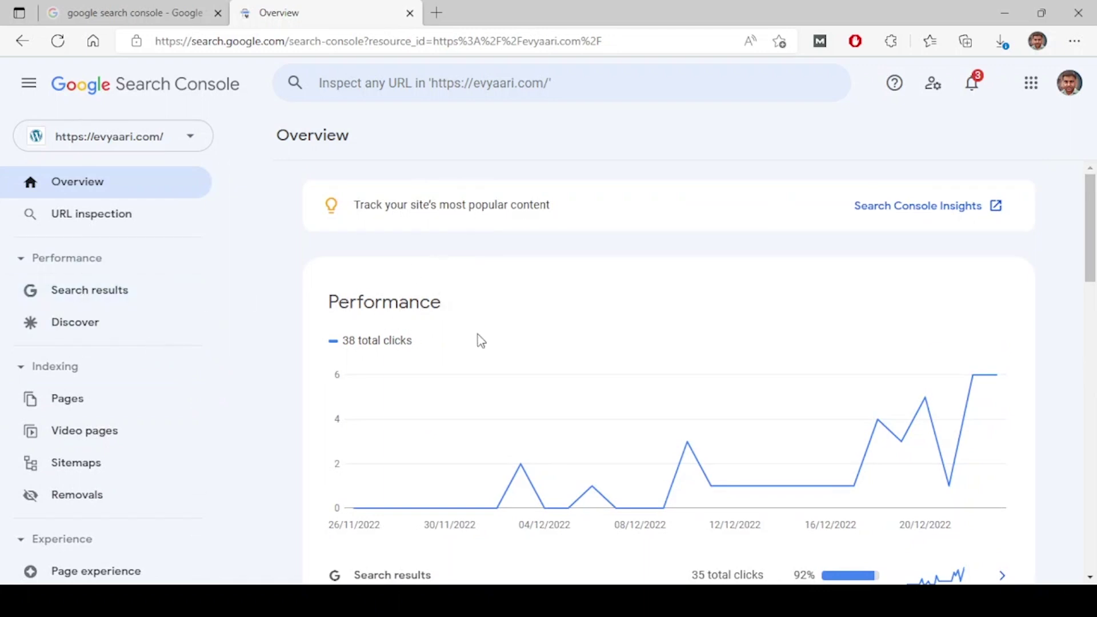
scroll(744, 393, "down", 4)
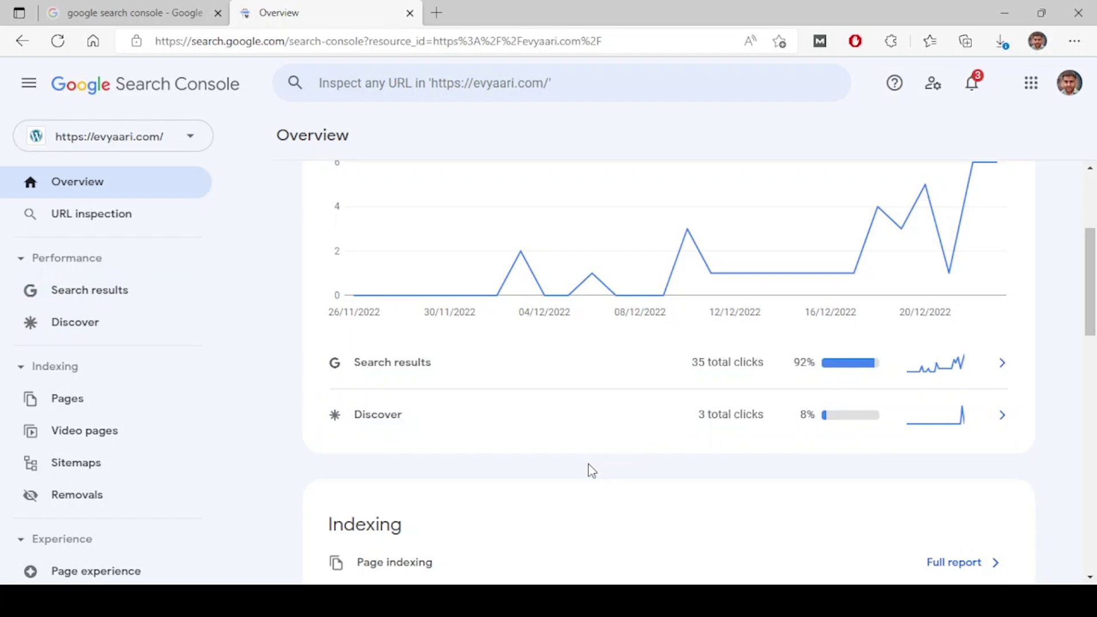
scroll(592, 471, "up", 4)
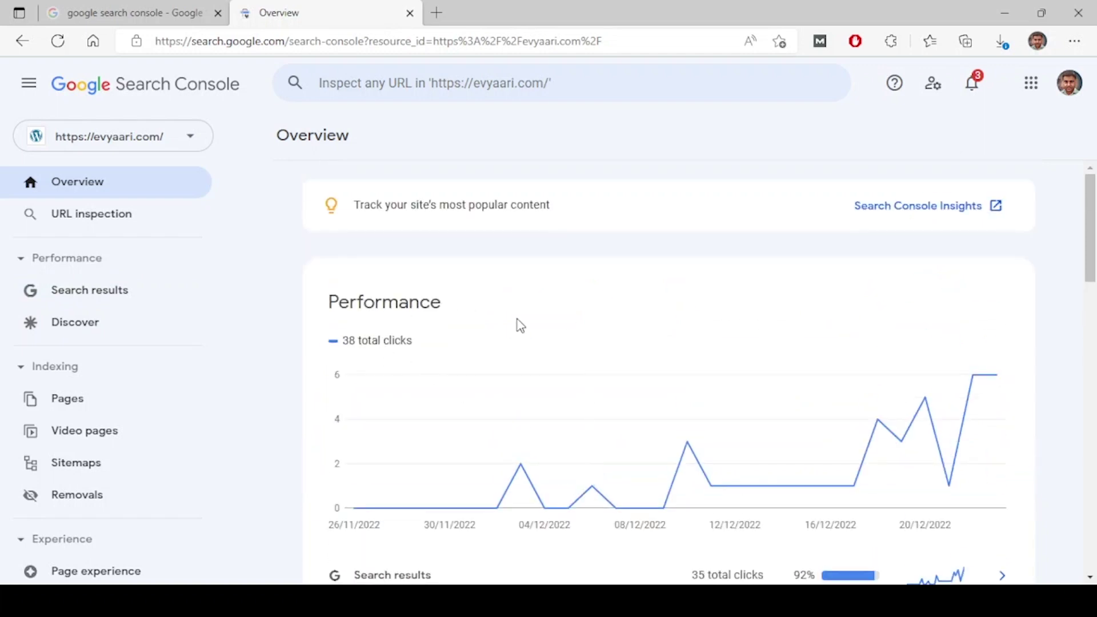
scroll(517, 320, "down", 2)
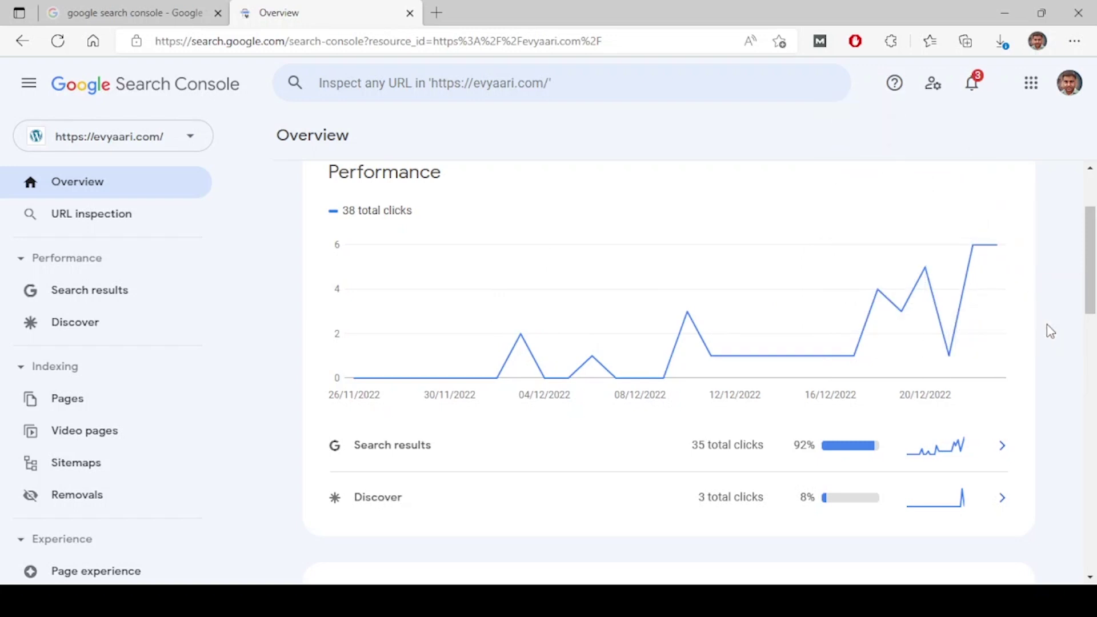
scroll(1047, 333, "up", 2)
scroll(1045, 333, "down", 1)
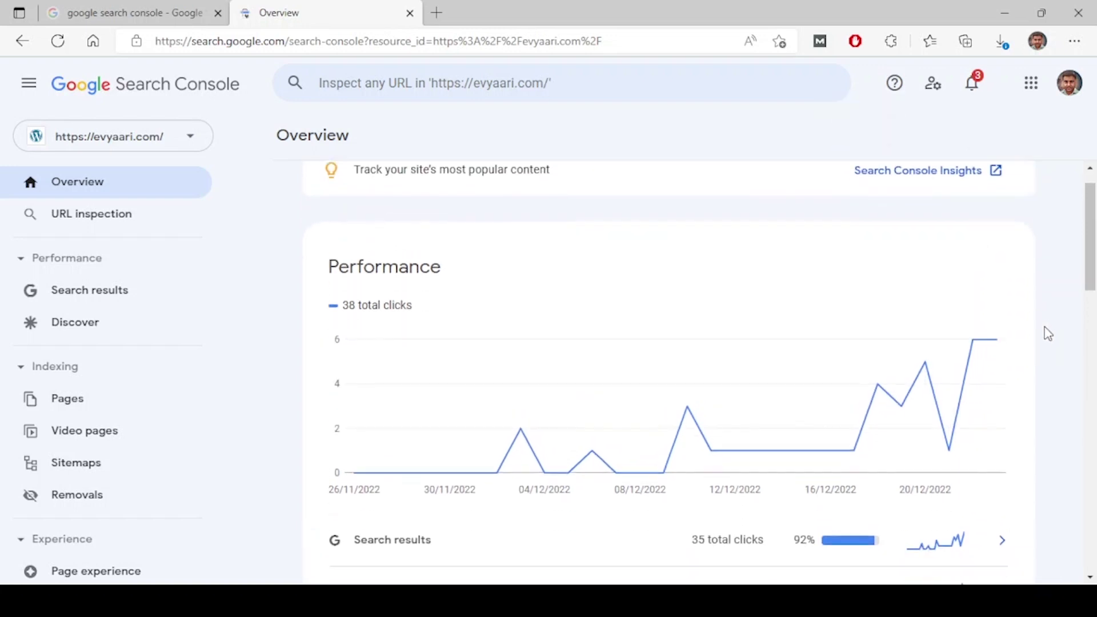
scroll(719, 436, "down", 2)
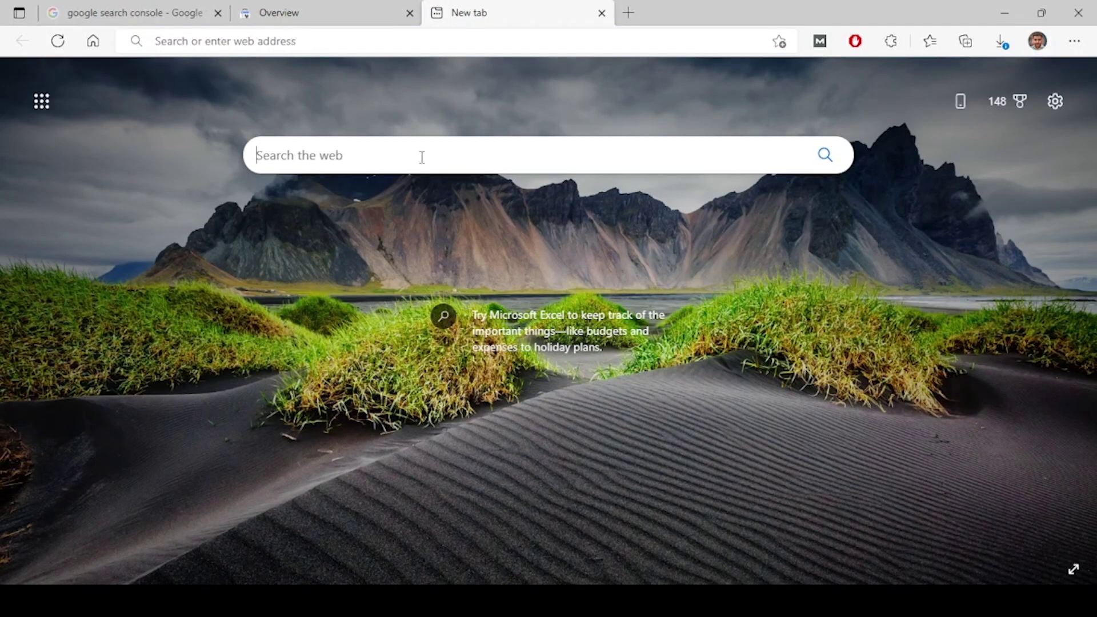
left_click(356, 17)
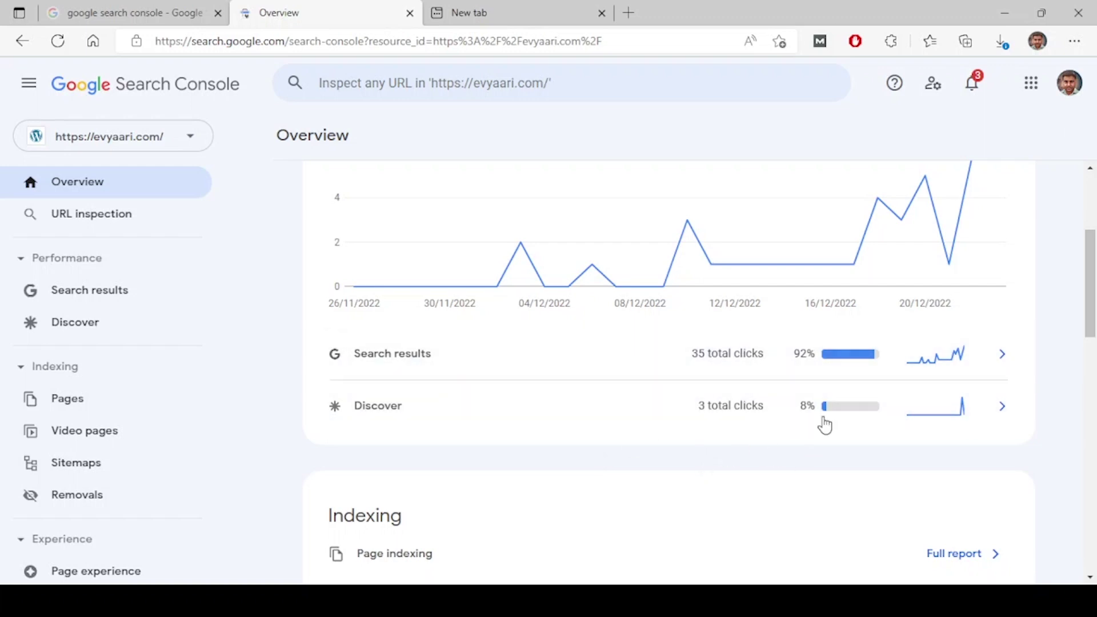
scroll(790, 440, "down", 4)
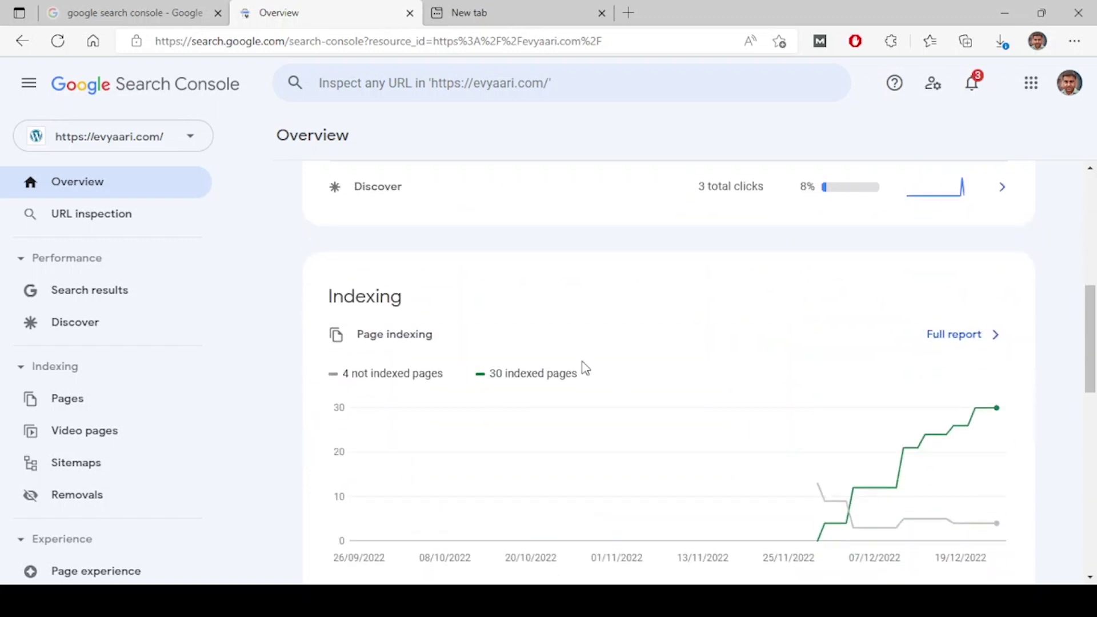
scroll(568, 304, "down", 2)
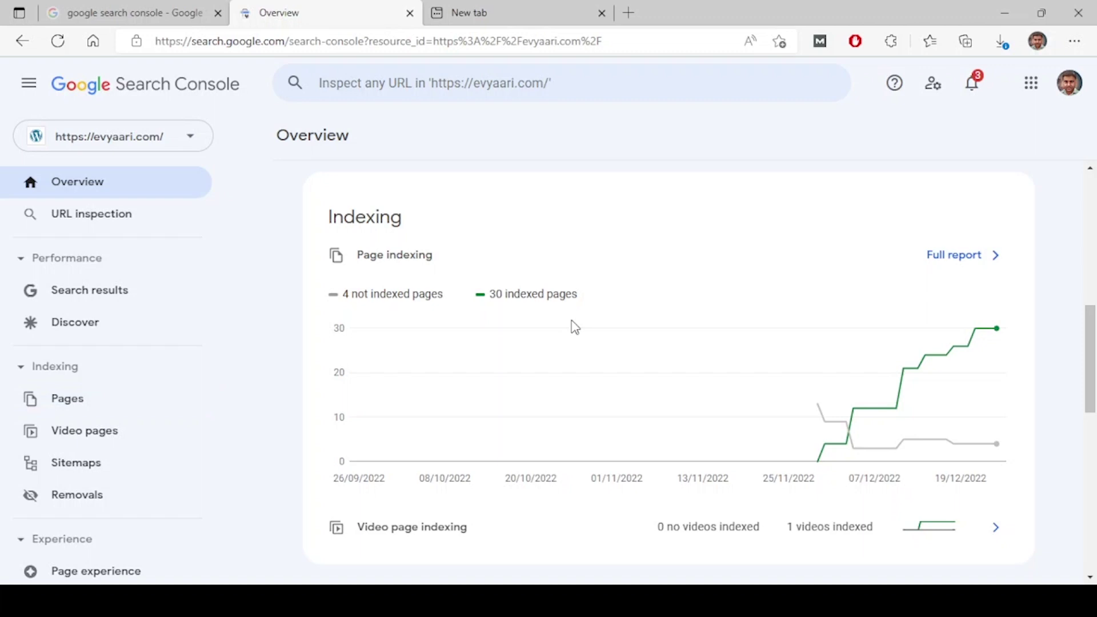
mouse_move(891, 393)
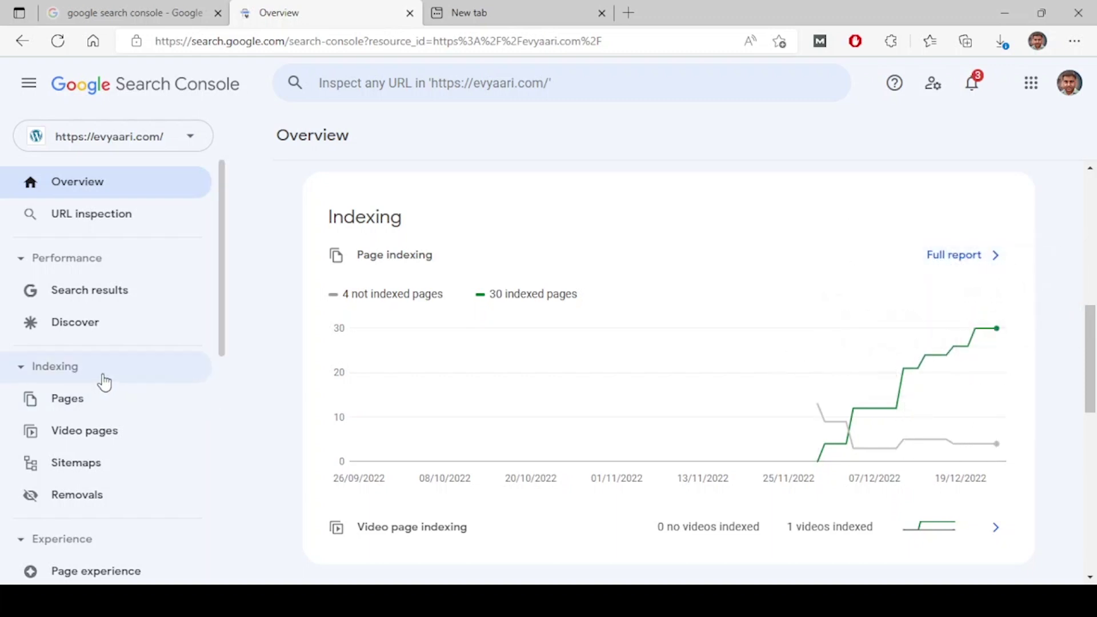
scroll(628, 354, "down", 3)
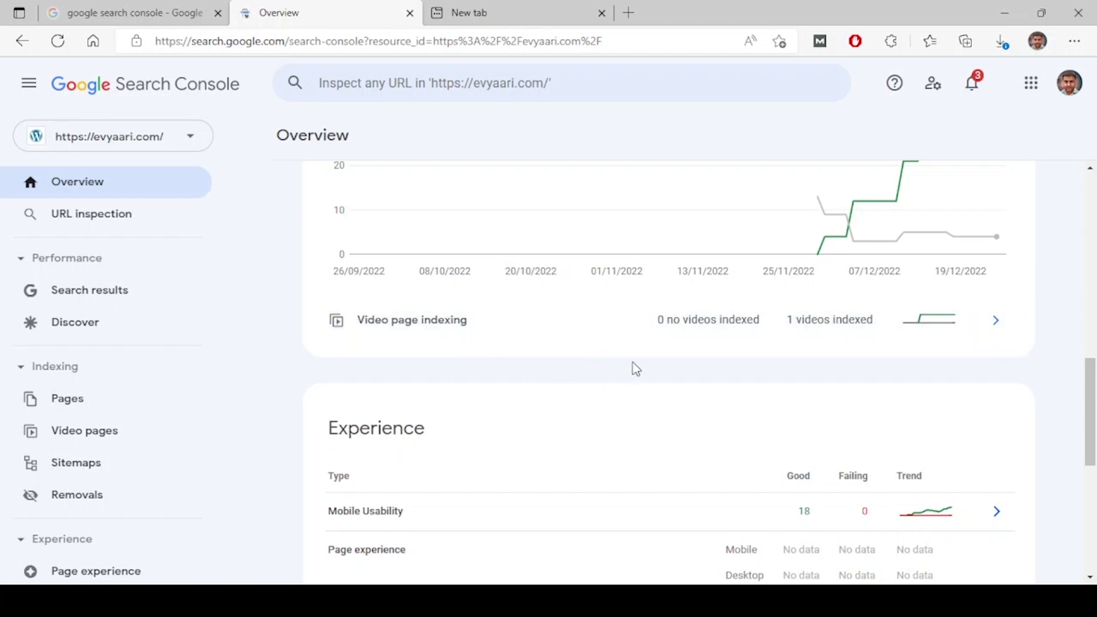
scroll(634, 368, "down", 3)
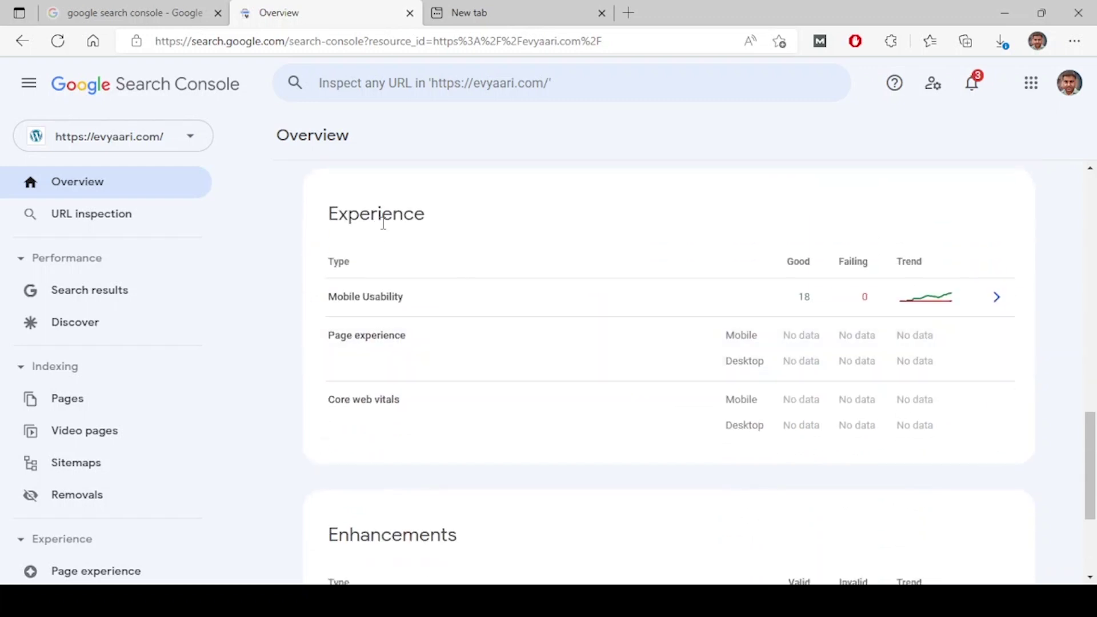
scroll(61, 429, "down", 5)
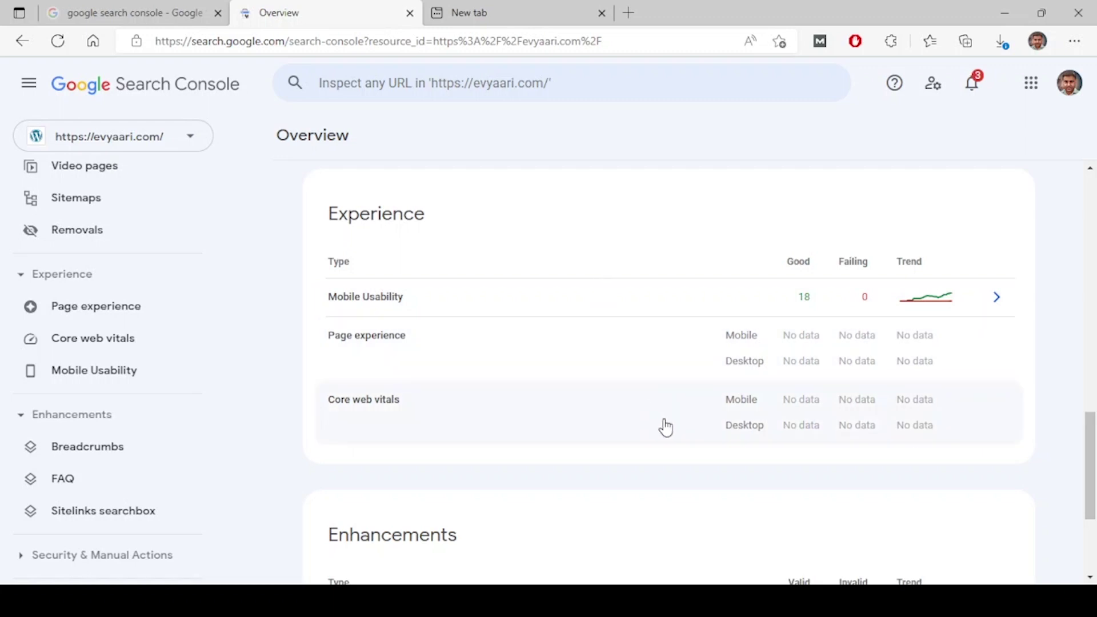
scroll(661, 426, "up", 1)
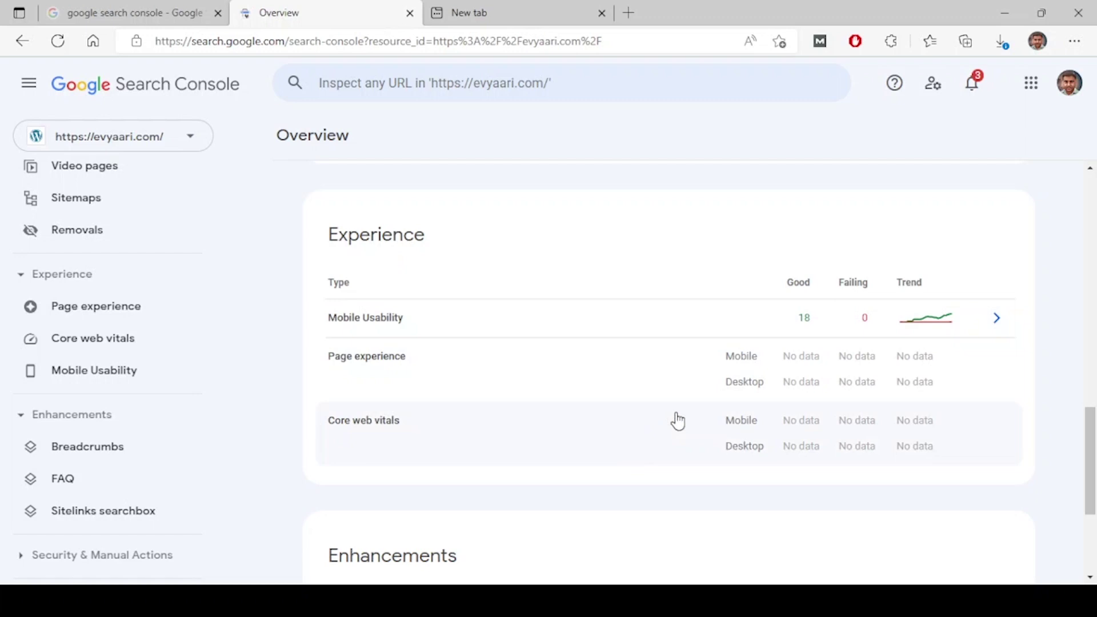
scroll(614, 428, "down", 4)
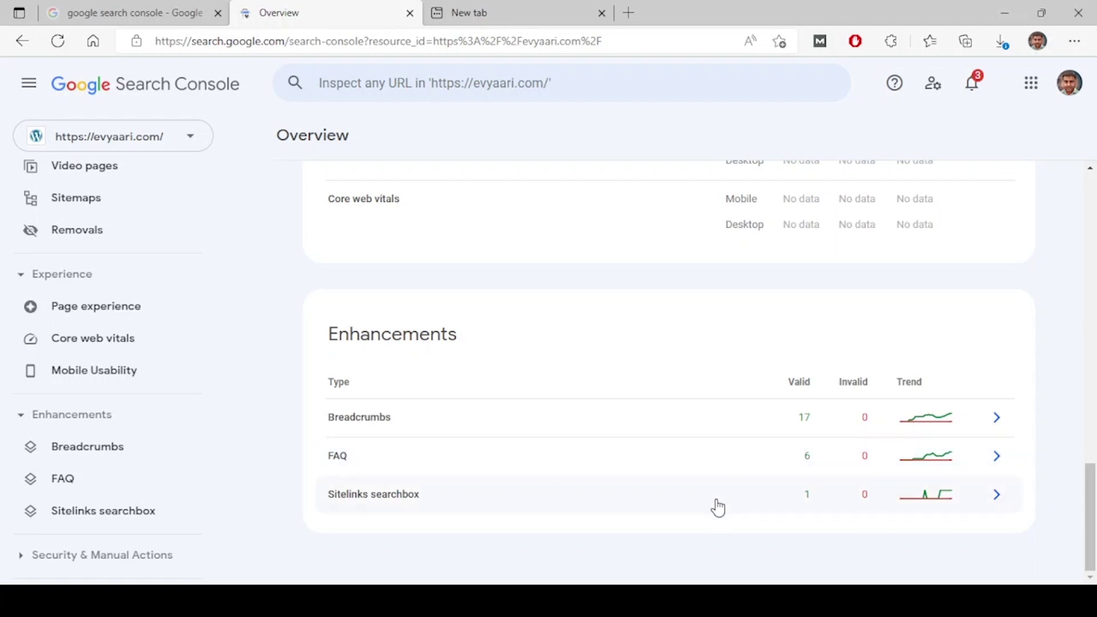
scroll(685, 473, "up", 20)
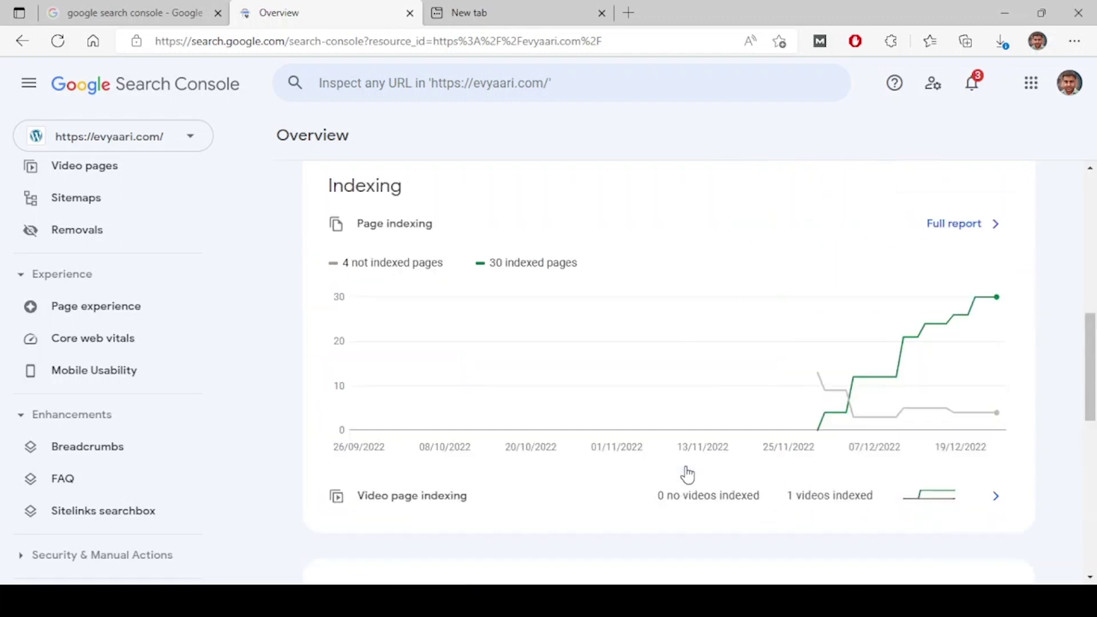
scroll(130, 320, "up", 5)
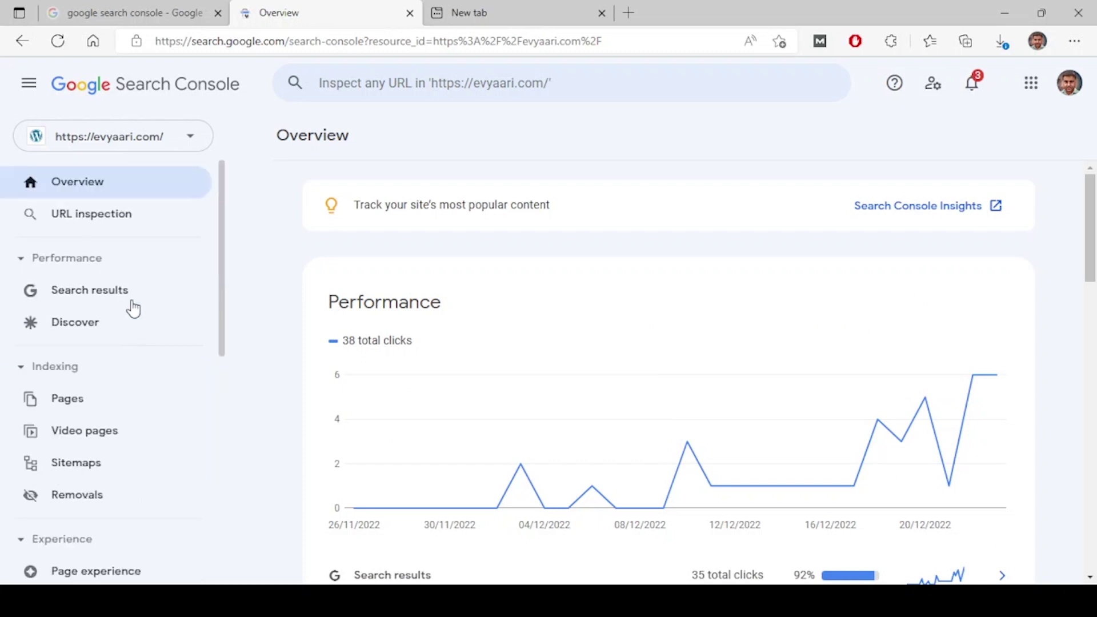
- Open URL inspection from the sidebar so the Inspect any URL bar is focused
left_click(113, 223)
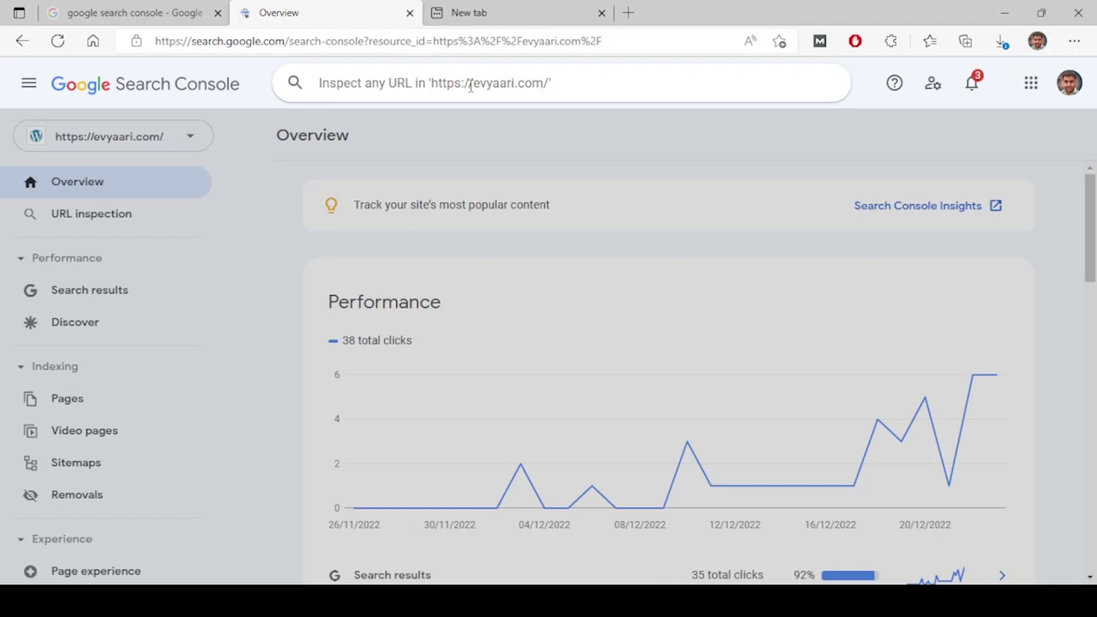
left_click(479, 262)
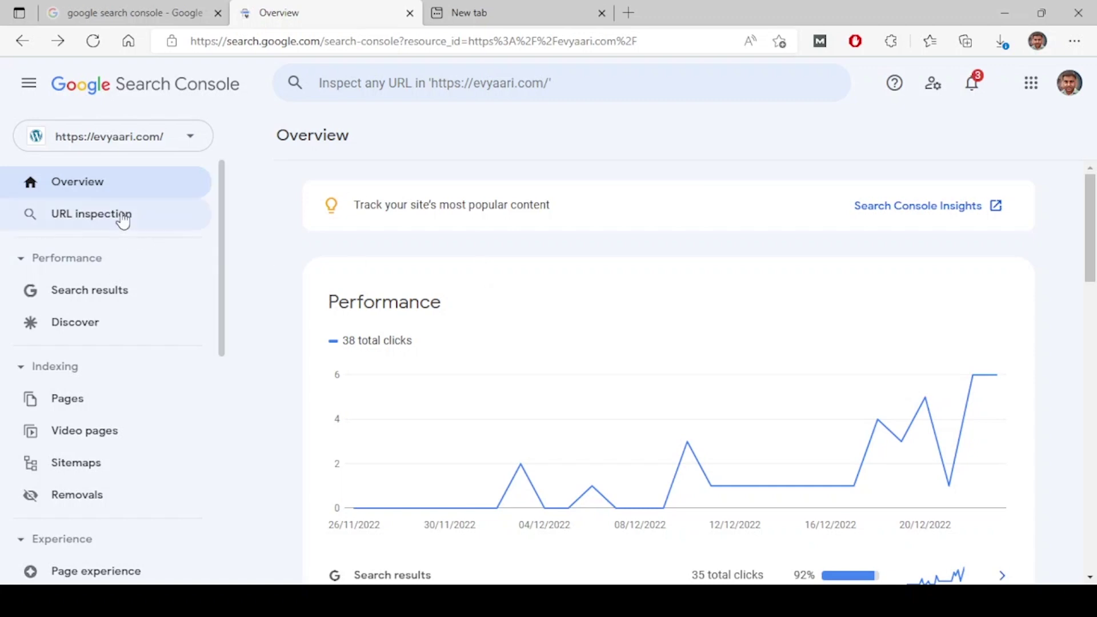
left_click(156, 220)
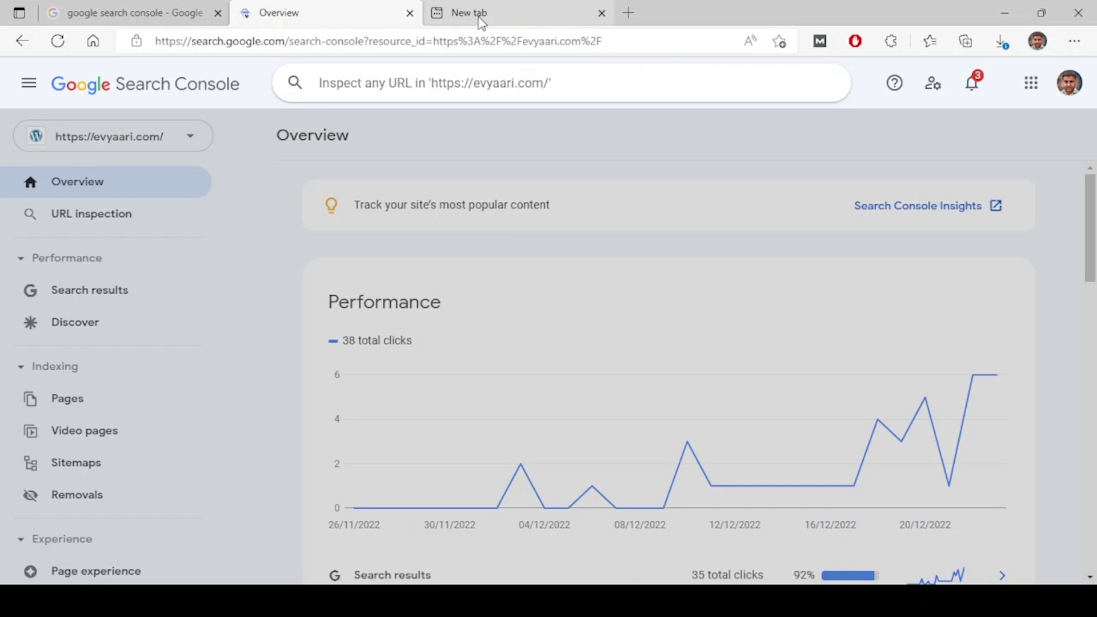
- Inspect the copied top-electric-rickshaw-manufacturers-in-india article URL and confirm 'URL is on Google'
left_click(482, 20)
left_click(334, 12)
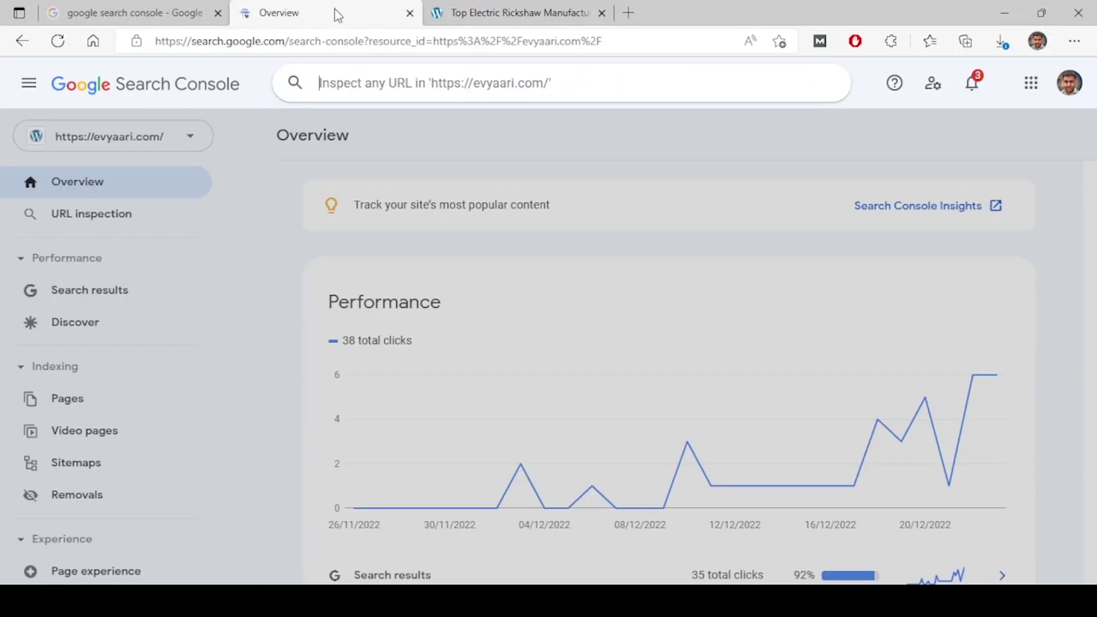
type("https://evyaari.com/top-electric-rickshaw-manufacturers-in-india/")
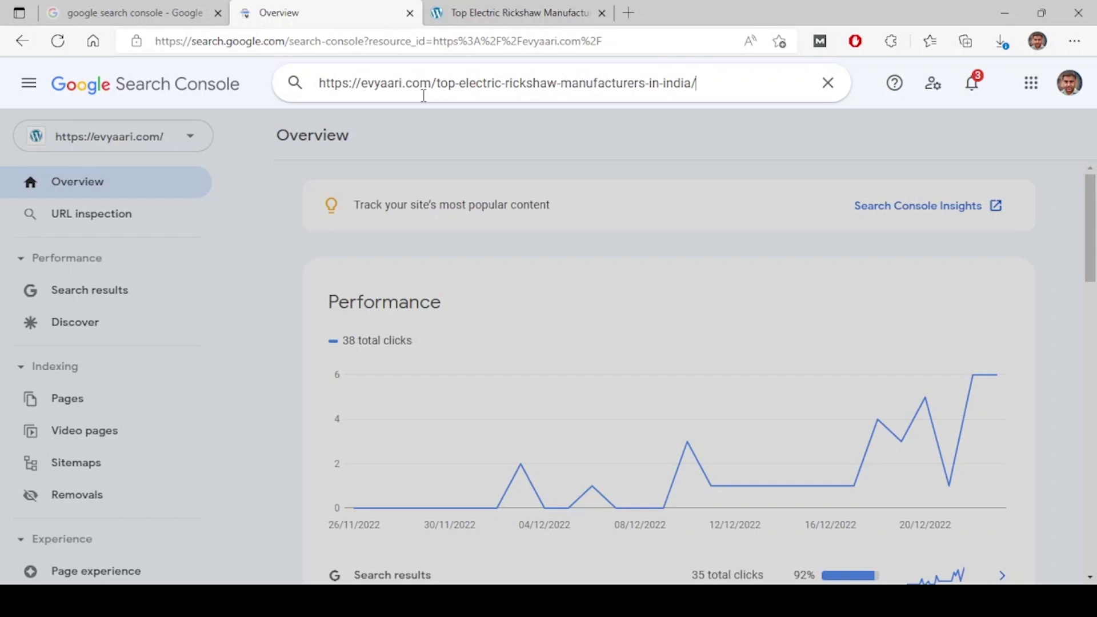
key("Return")
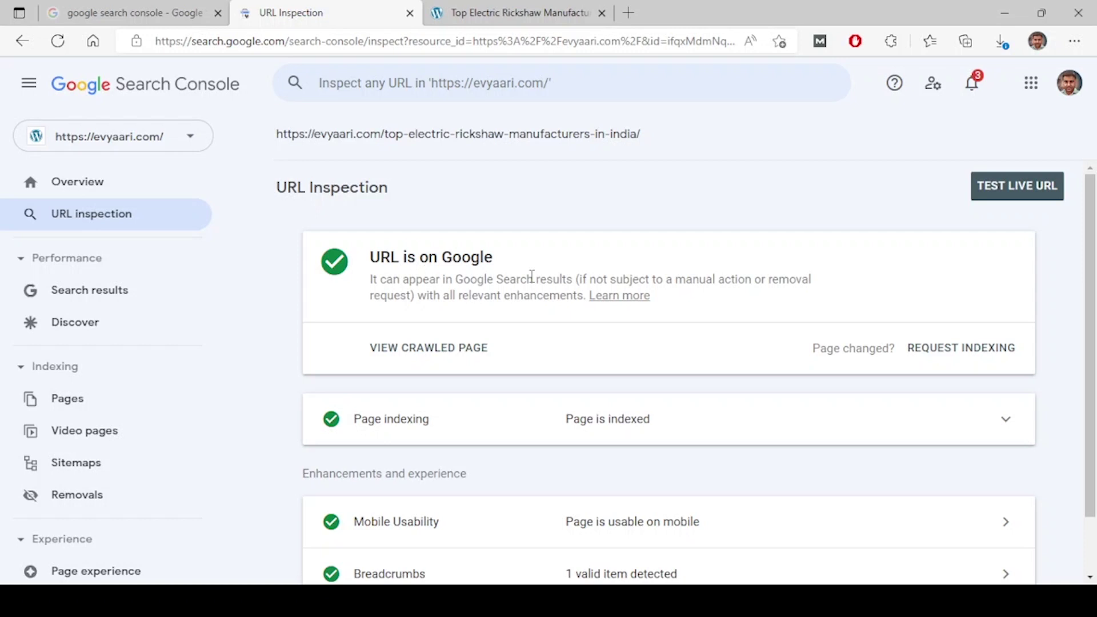
scroll(532, 277, "down", 1)
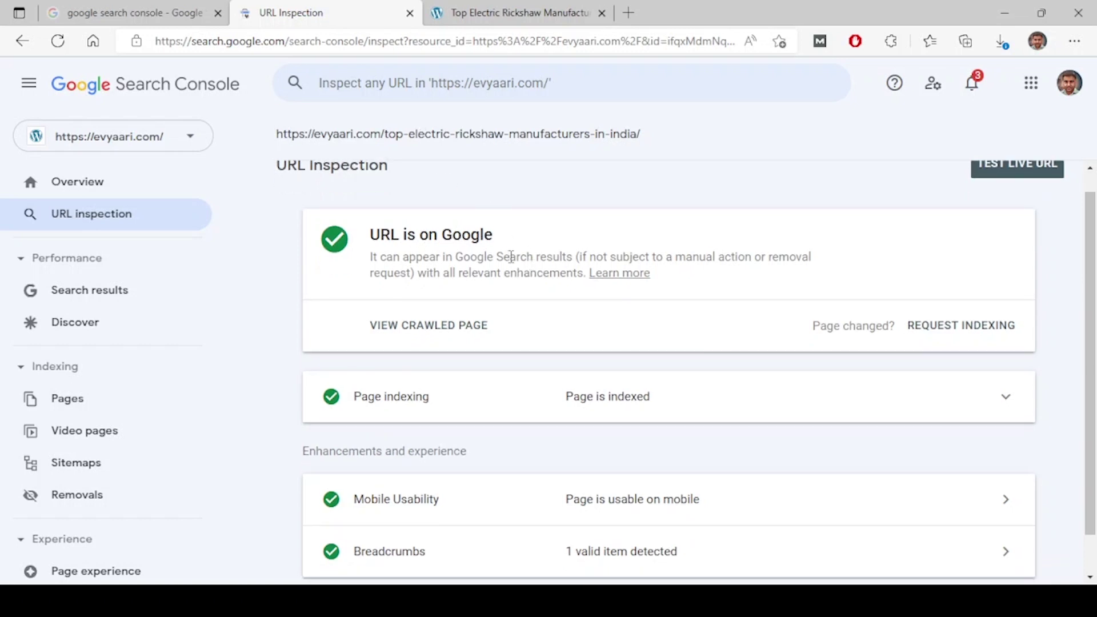
scroll(508, 268, "up", 1)
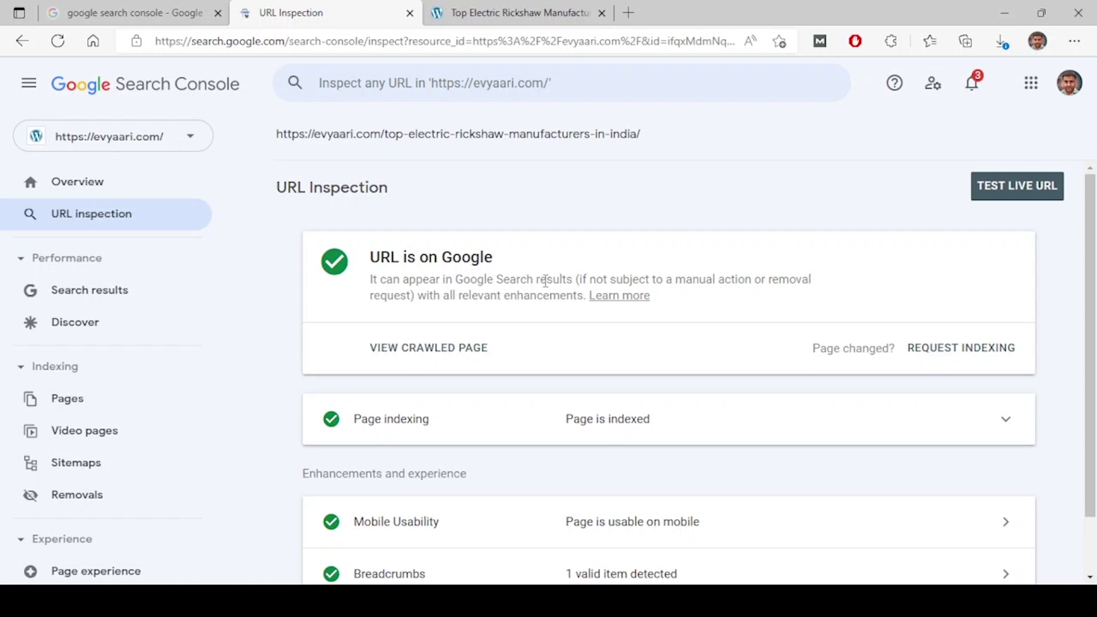
scroll(535, 338, "down", 2)
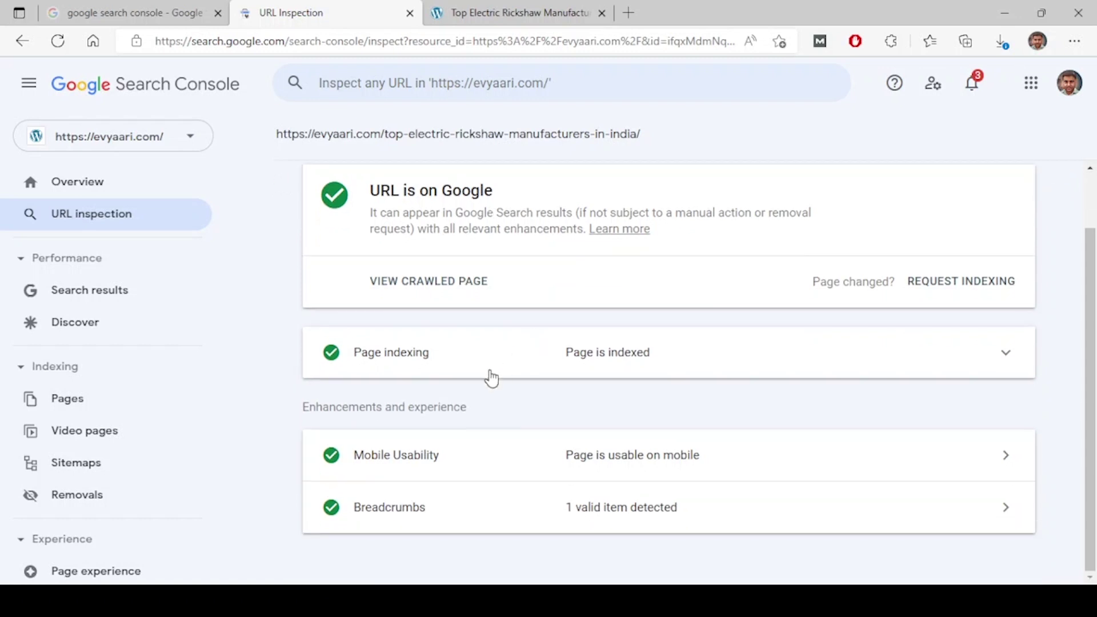
- Expand the Page indexing row to reveal the Discovery and Crawl details
left_click(486, 353)
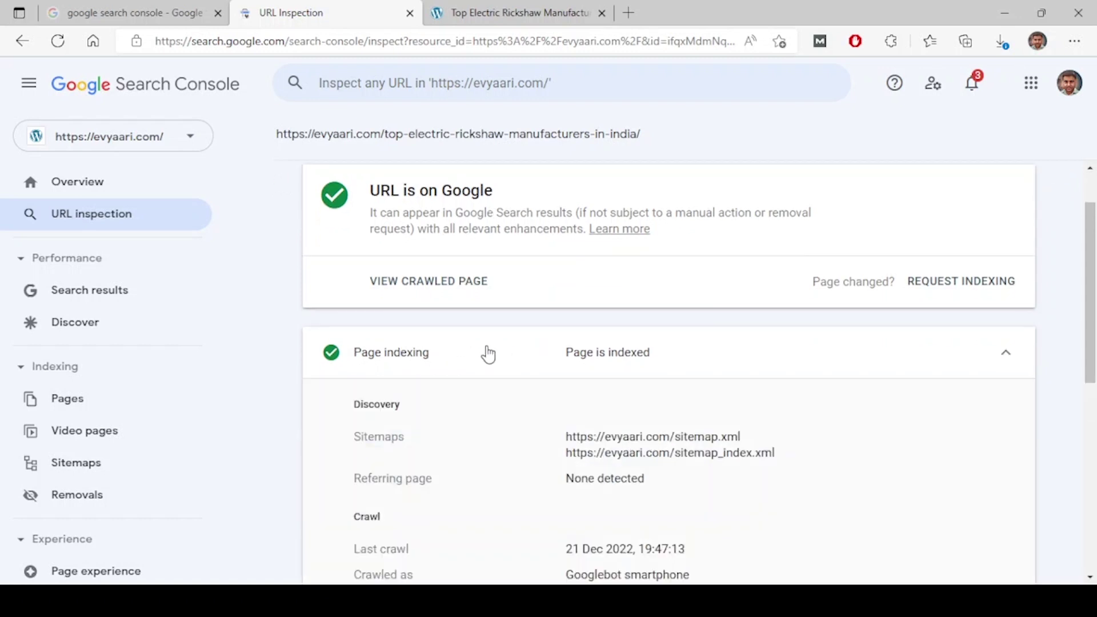
scroll(487, 354, "down", 3)
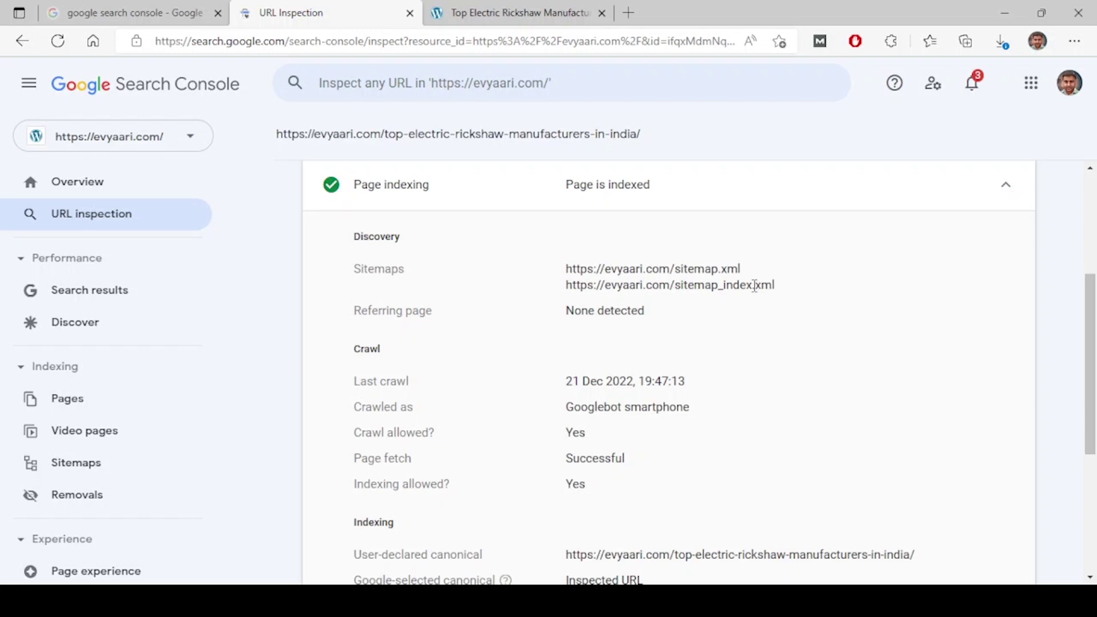
scroll(607, 330, "down", 2)
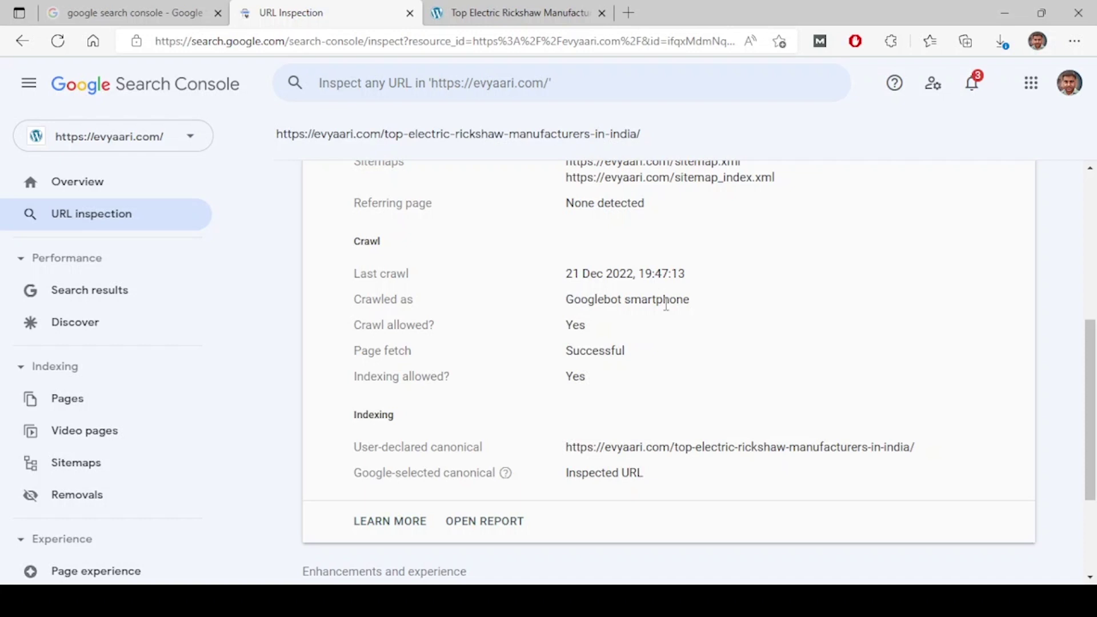
- Highlight the Googlebot smartphone crawler and the crawl allowed 'Yes' values
triple_click(624, 302)
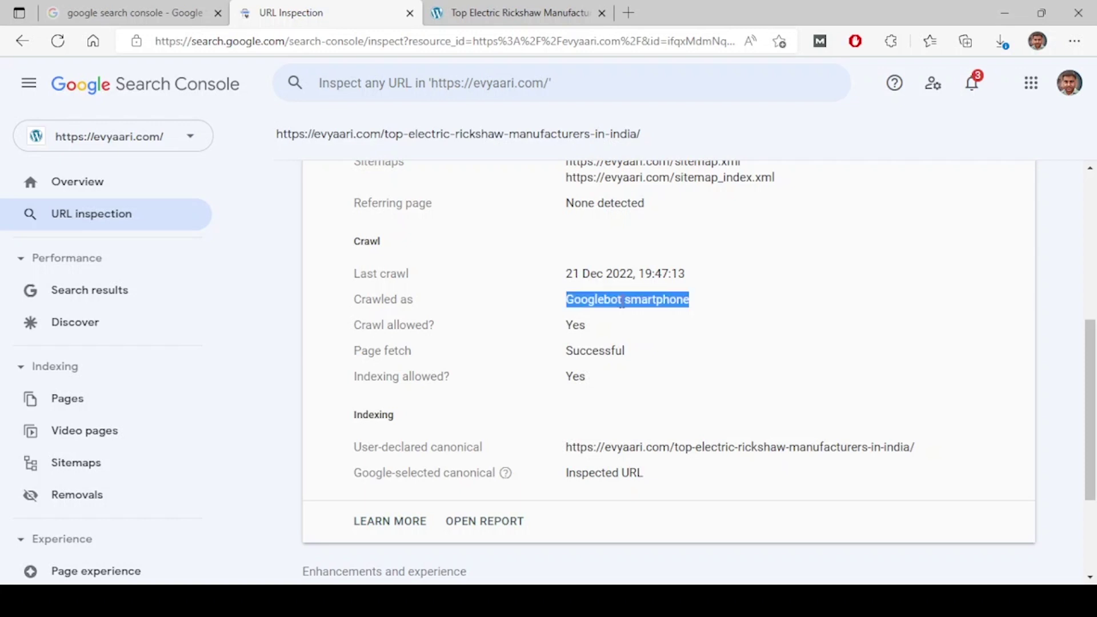
left_click(623, 301)
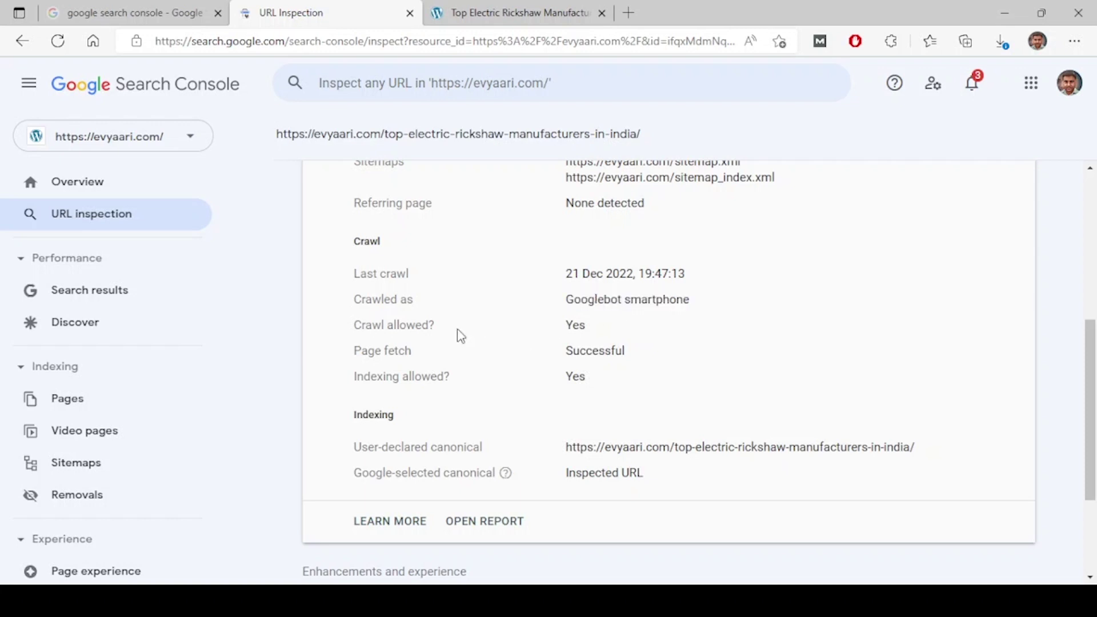
double_click(577, 327)
left_click(643, 328)
- Scroll to the report's bottom, showing last crawl 21 Dec 2022 and accepted canonical
scroll(605, 396, "down", 1)
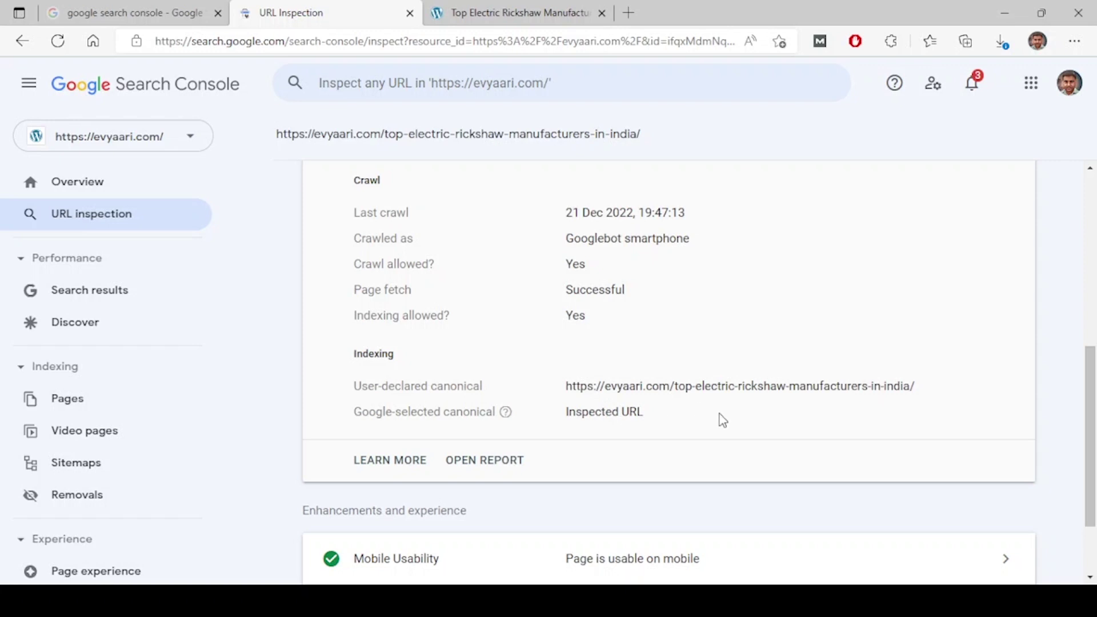
scroll(718, 413, "up", 2)
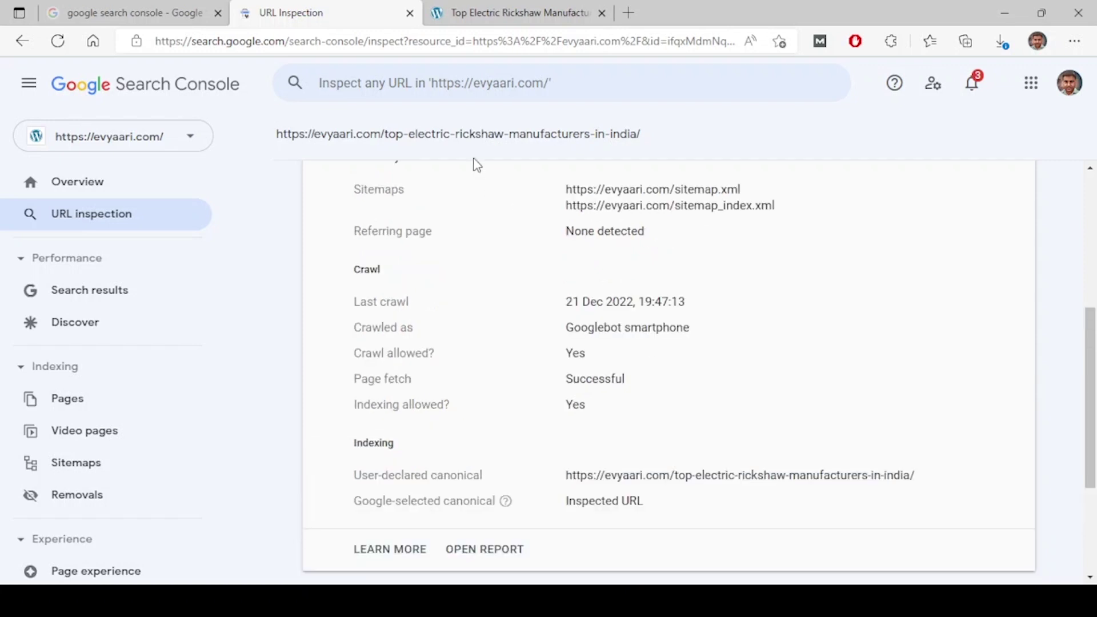
scroll(671, 303, "up", 2)
scroll(667, 323, "up", 3)
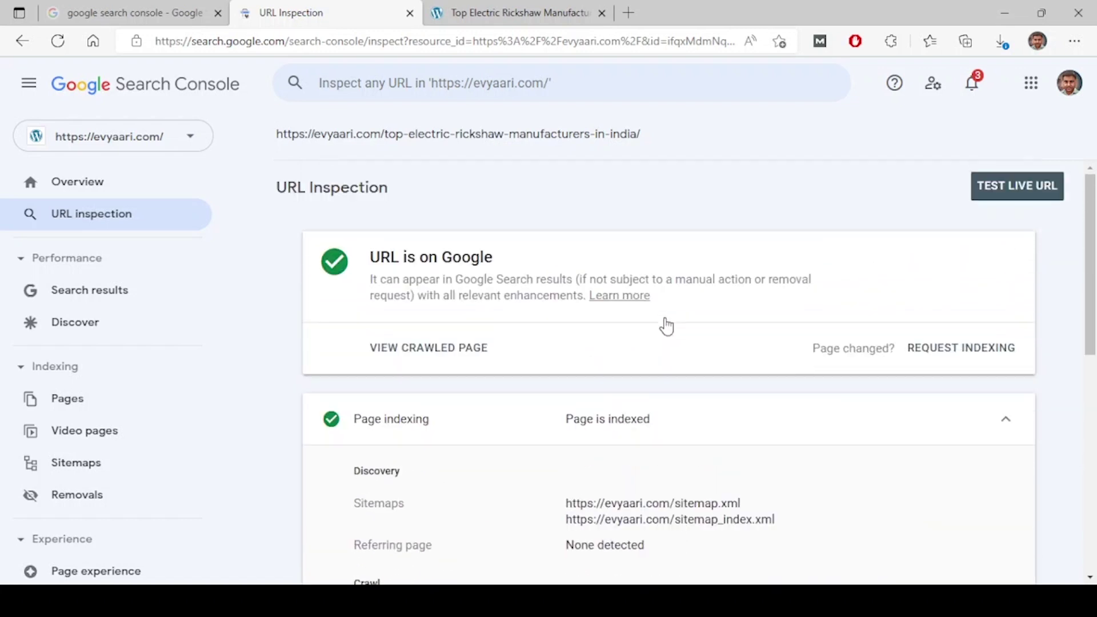
scroll(665, 325, "down", 7)
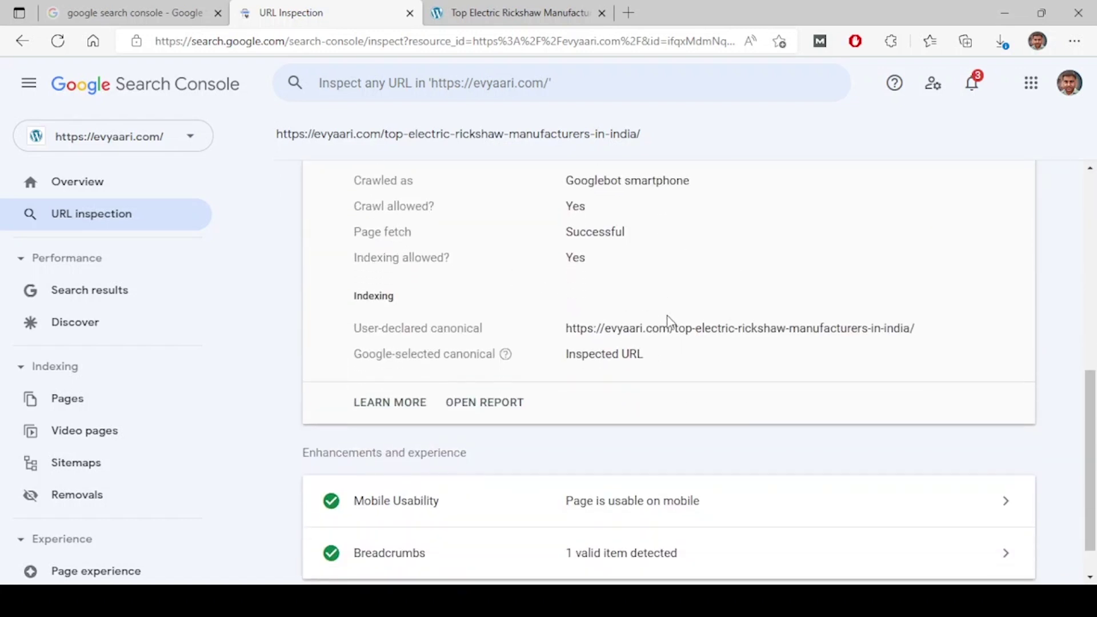
scroll(667, 323, "down", 1)
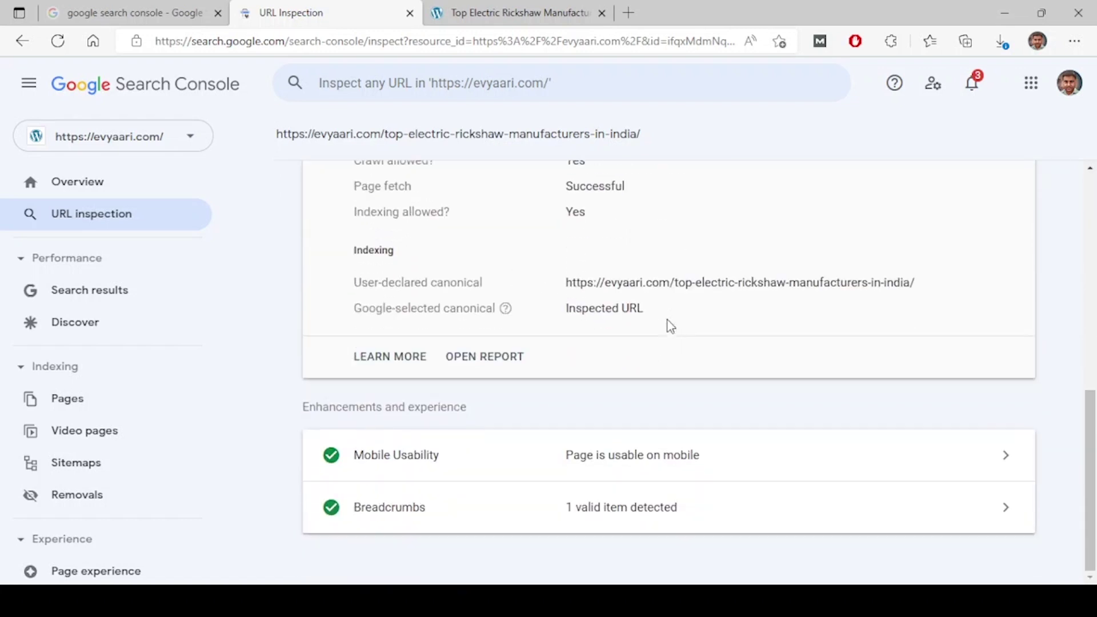
- Check the Mobile Usability details, then open the page's Breadcrumbs report instead
left_click(490, 462)
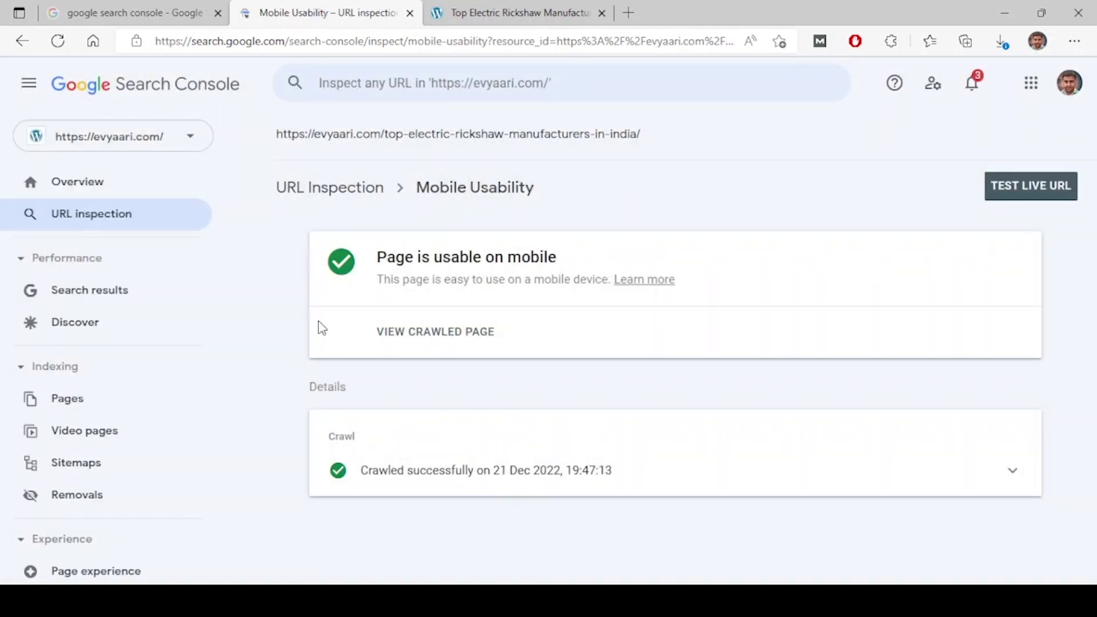
left_click(22, 40)
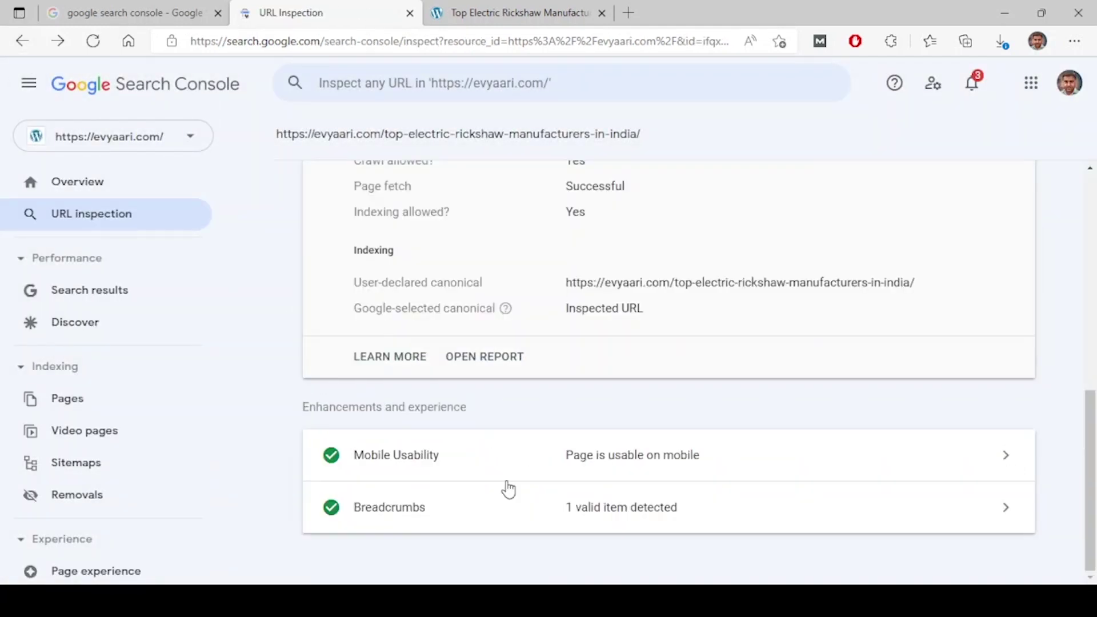
left_click(525, 514)
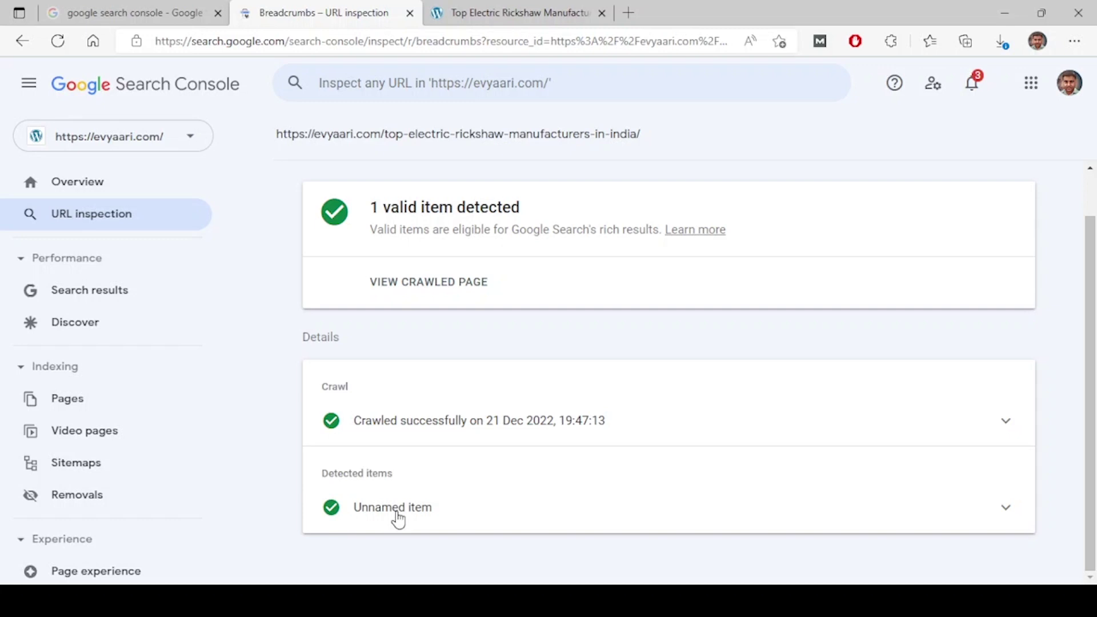
- Expand the Crawl details and the detected Unnamed breadcrumb item (1 valid item)
left_click(505, 431)
scroll(529, 492, "down", 3)
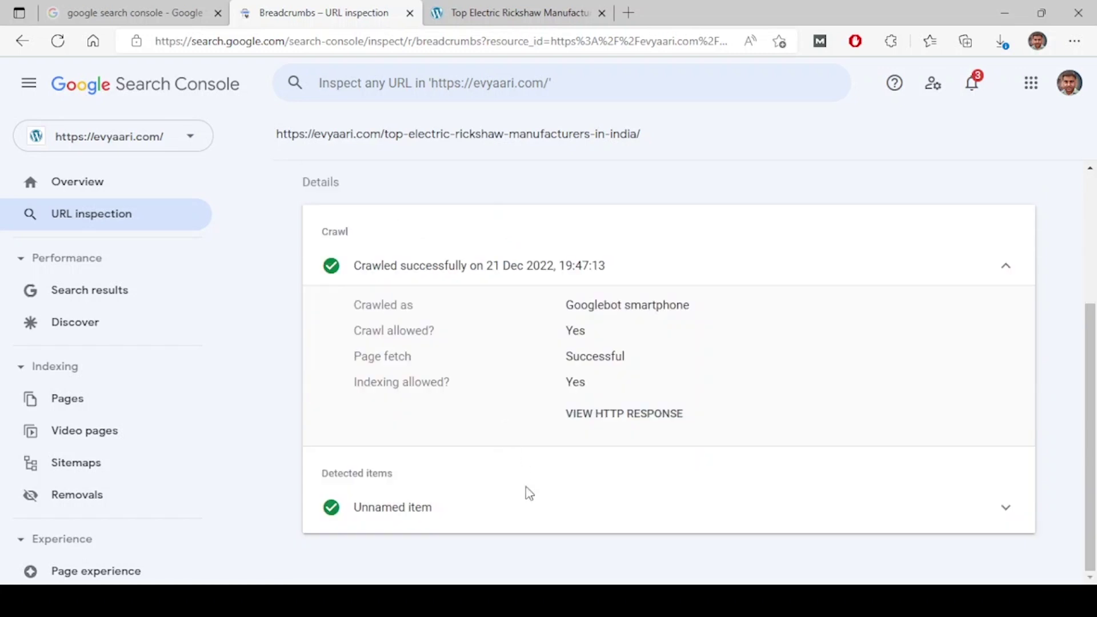
left_click(528, 503)
scroll(526, 509, "down", 7)
scroll(741, 257, "up", 1)
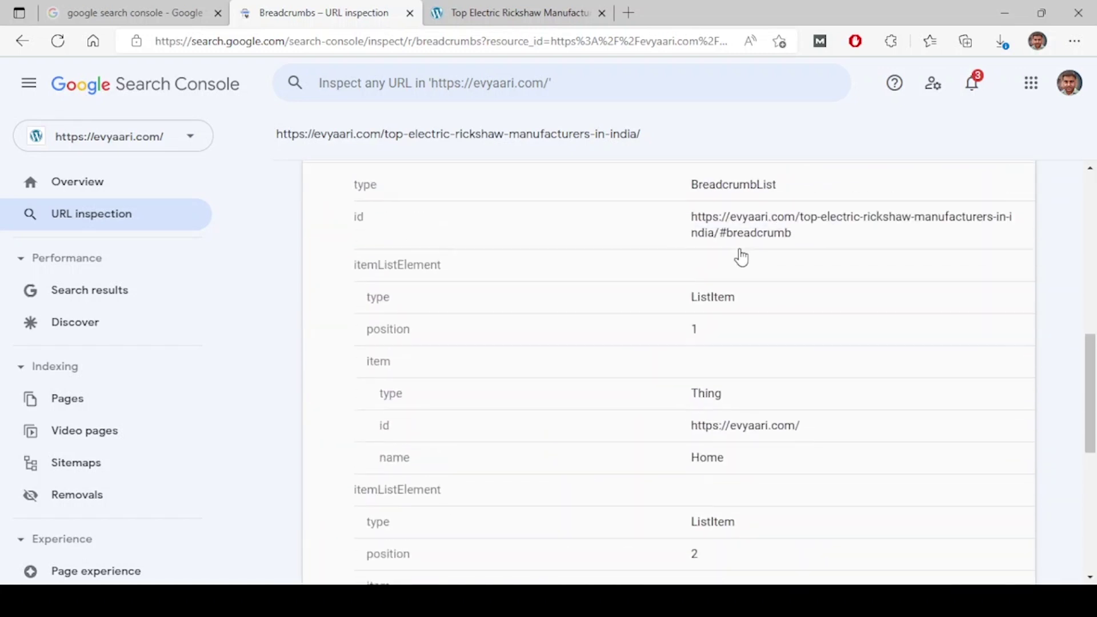
scroll(636, 257, "up", 1)
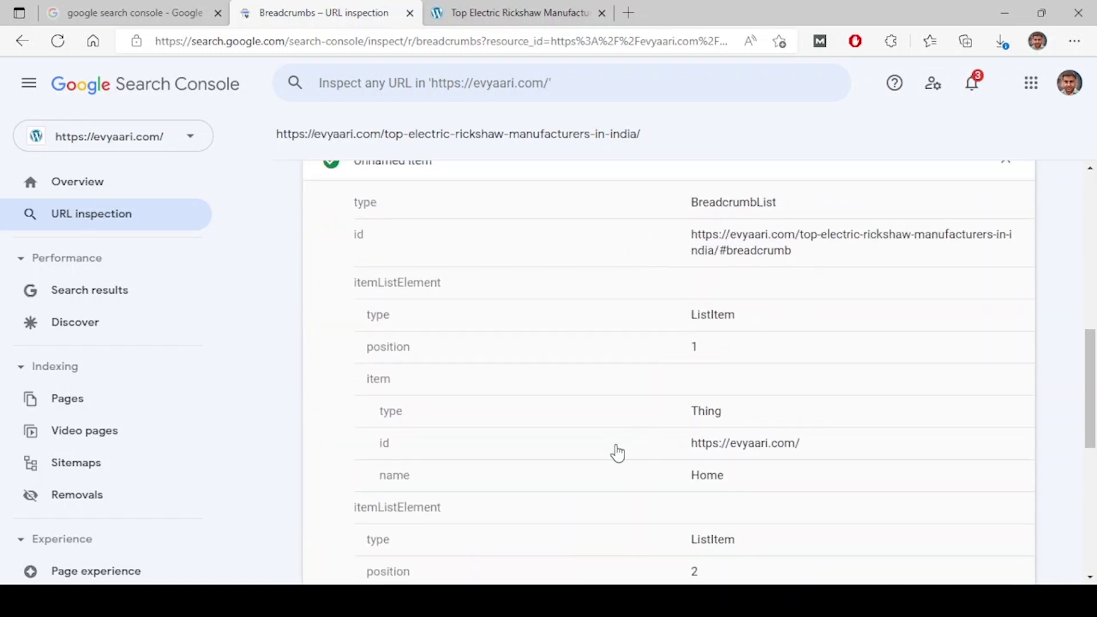
scroll(617, 452, "down", 3)
scroll(695, 387, "up", 12)
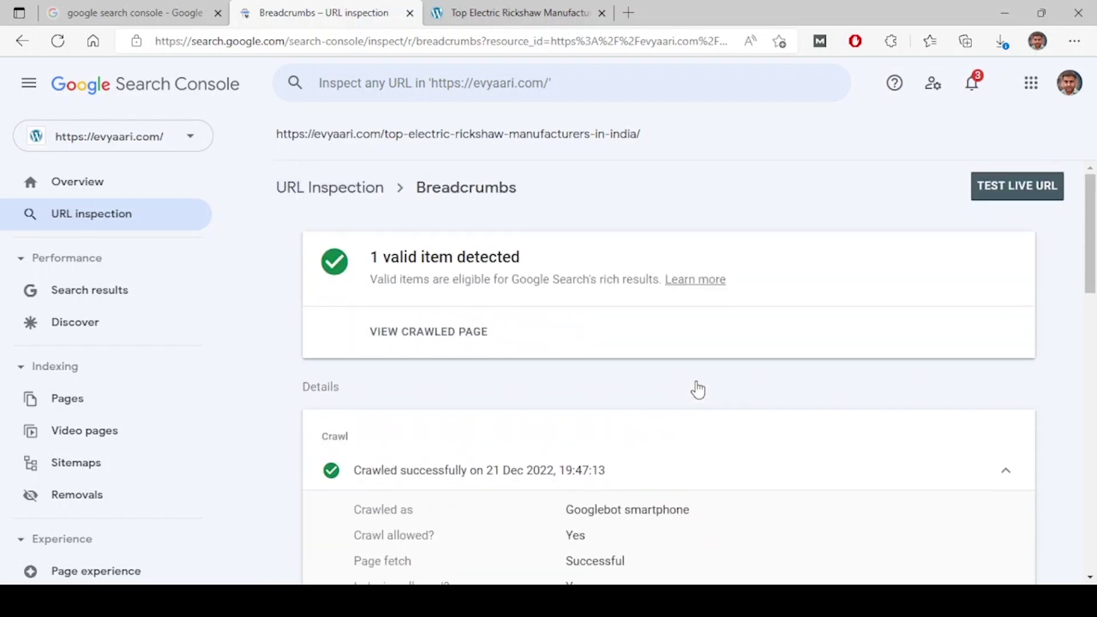
left_click(329, 192)
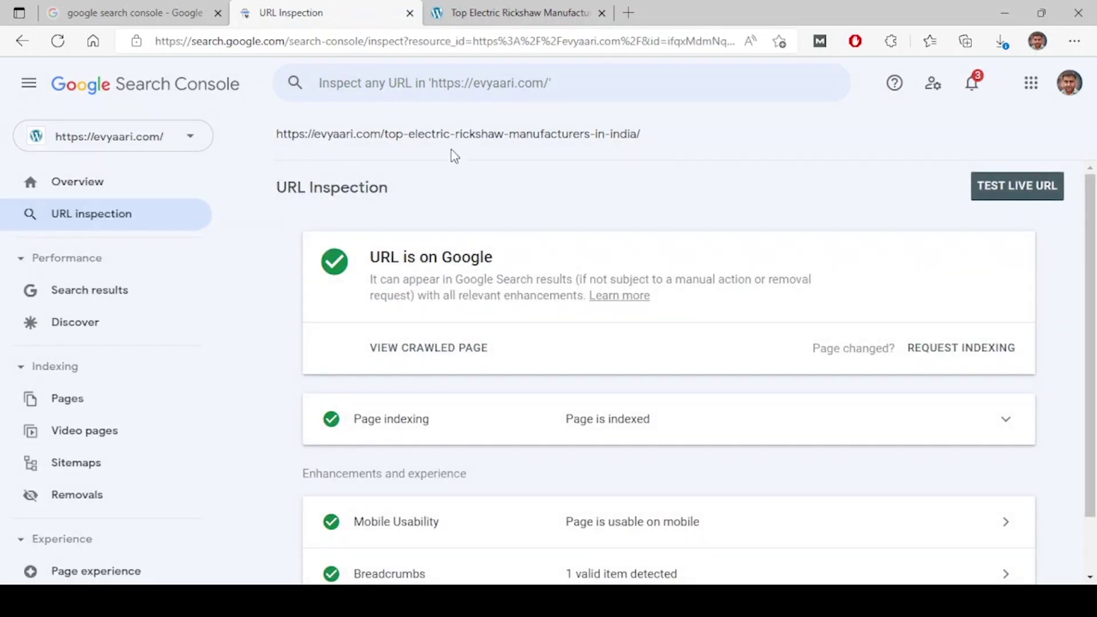
left_click(495, 91)
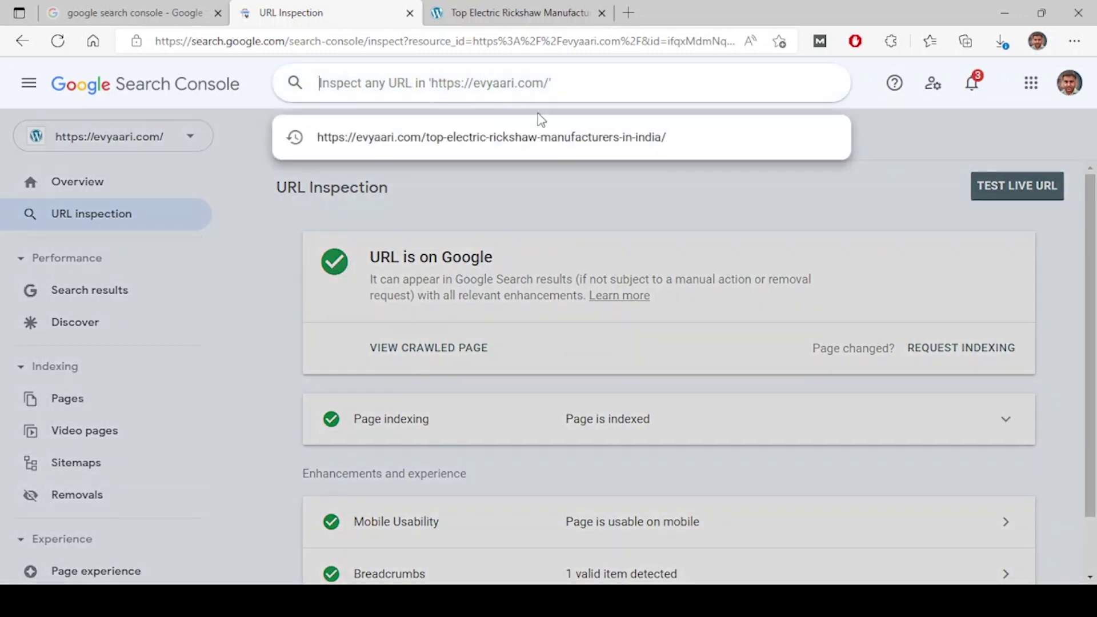
type("https://evyaari.com/top-electric-rickshaw-manufacturers-in-india/")
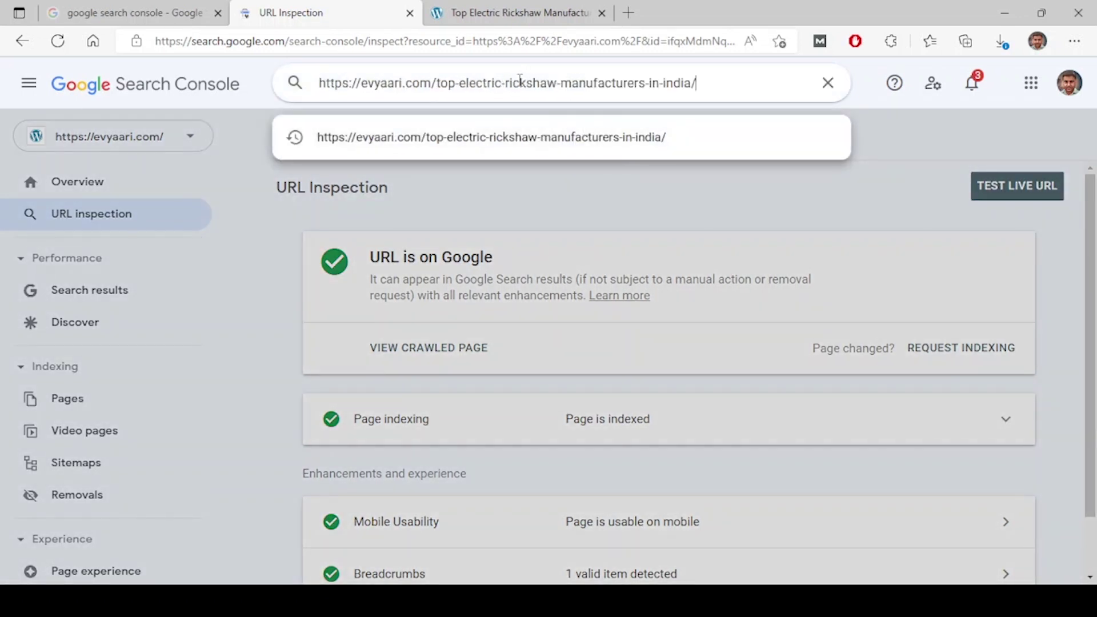
left_click_drag(648, 85, 727, 90)
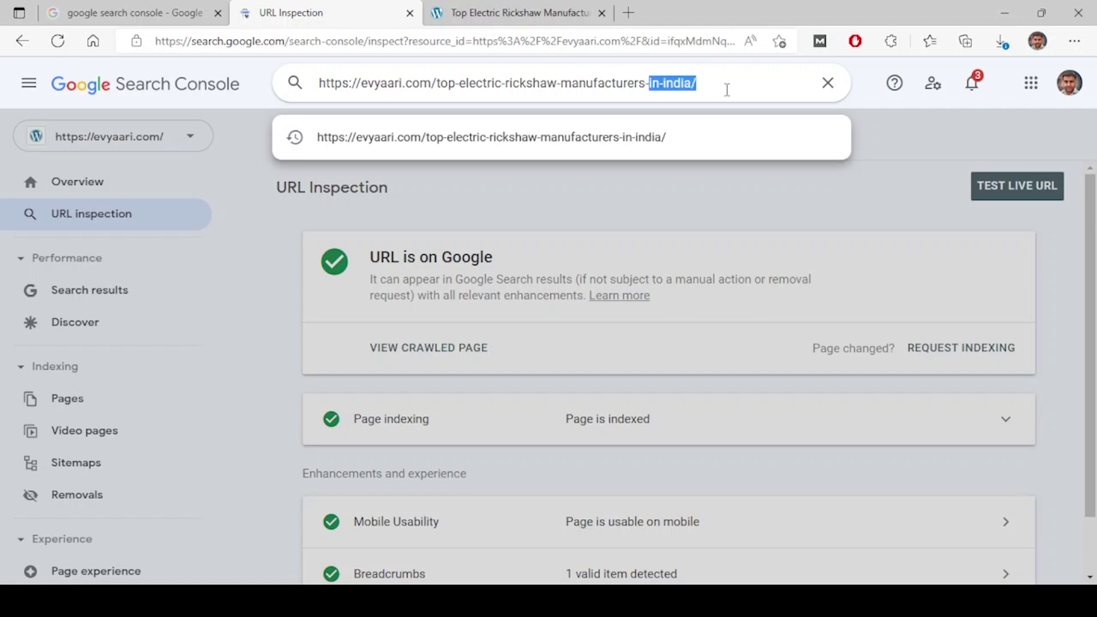
key("BackSpace")
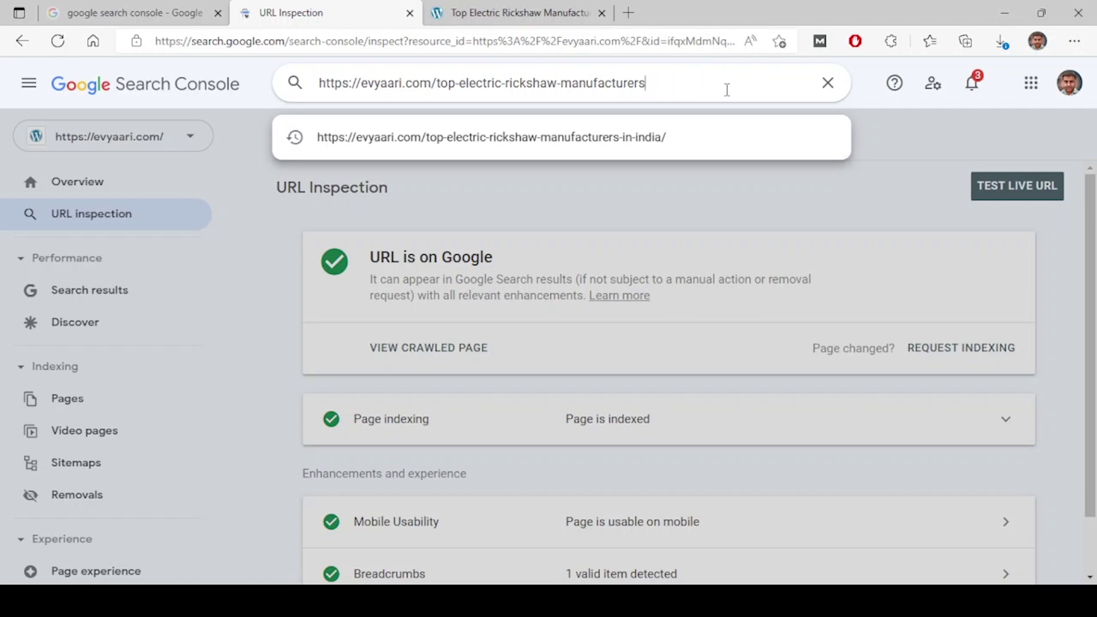
key("Return")
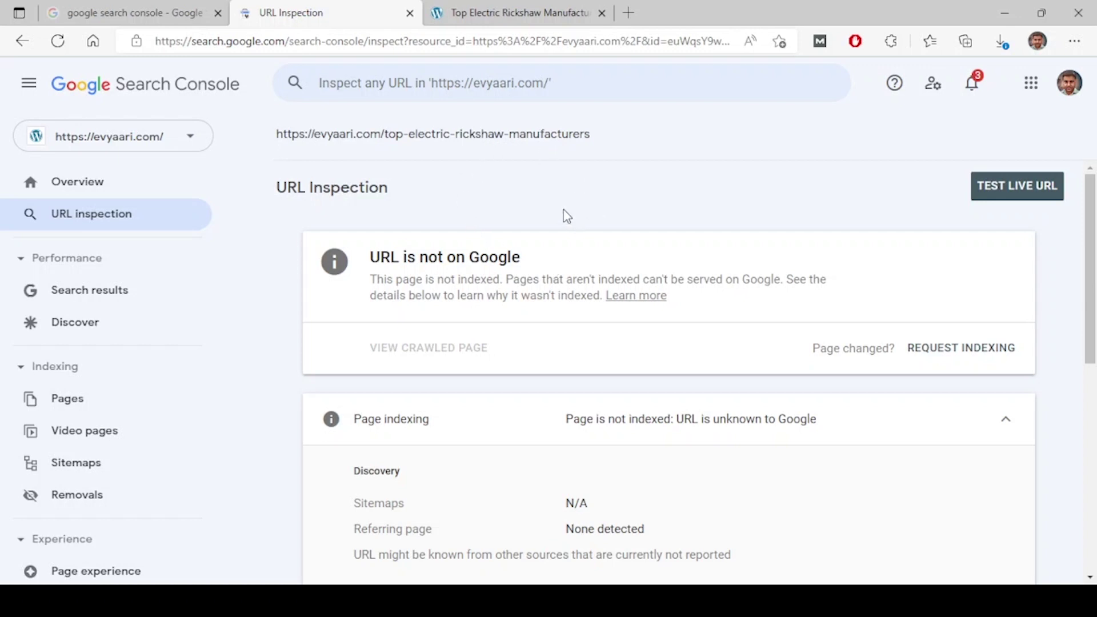
- Highlight the 'URL is not on Google' heading for the shortened URL
triple_click(411, 259)
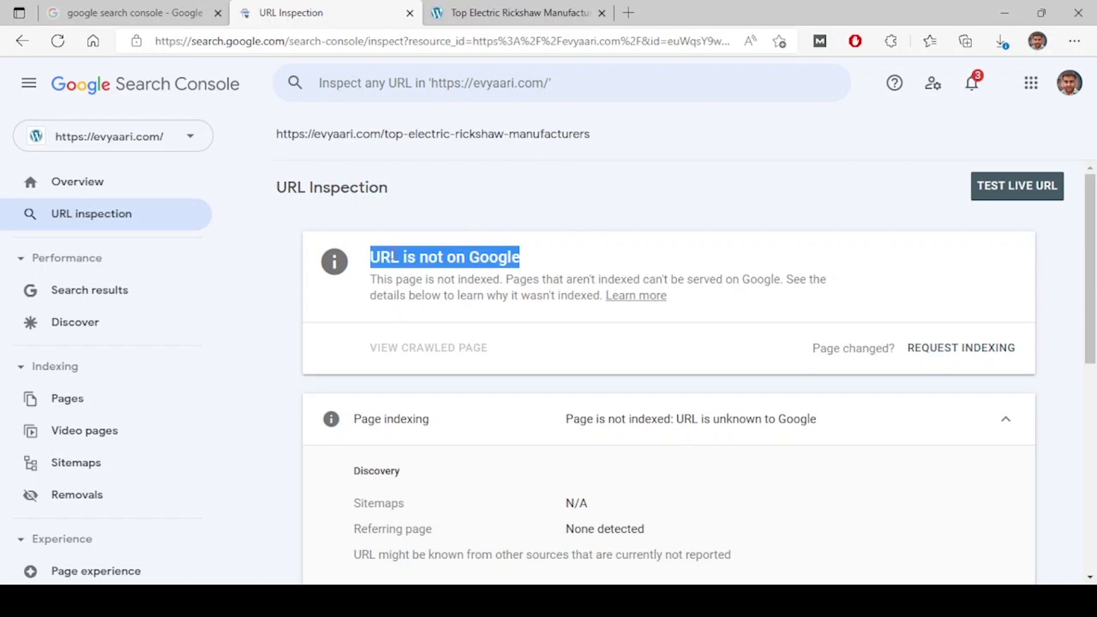
left_click(573, 278)
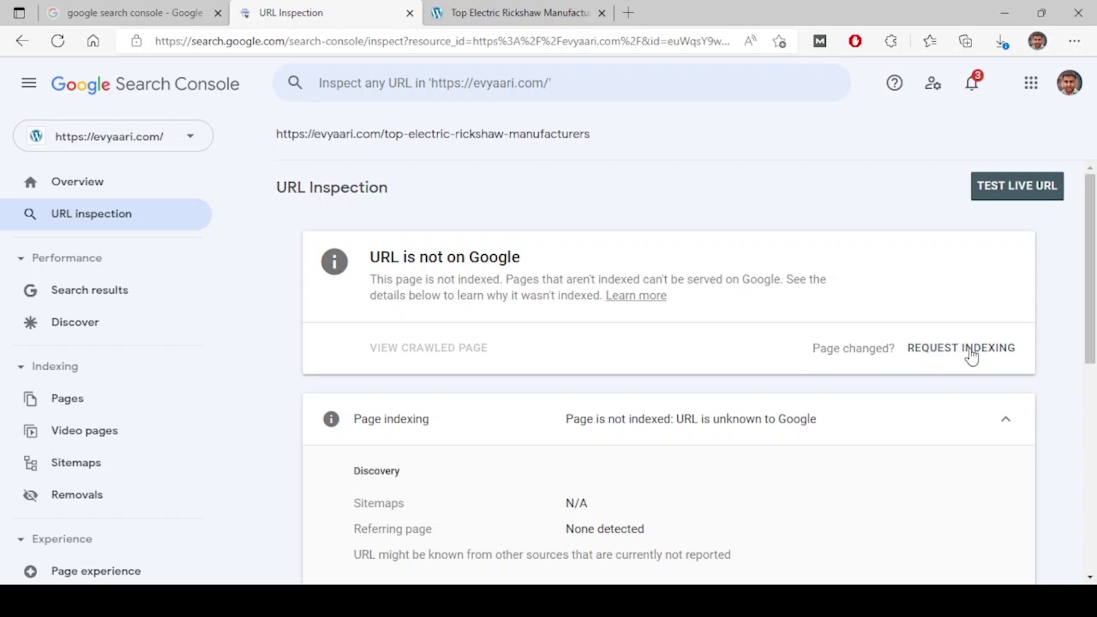